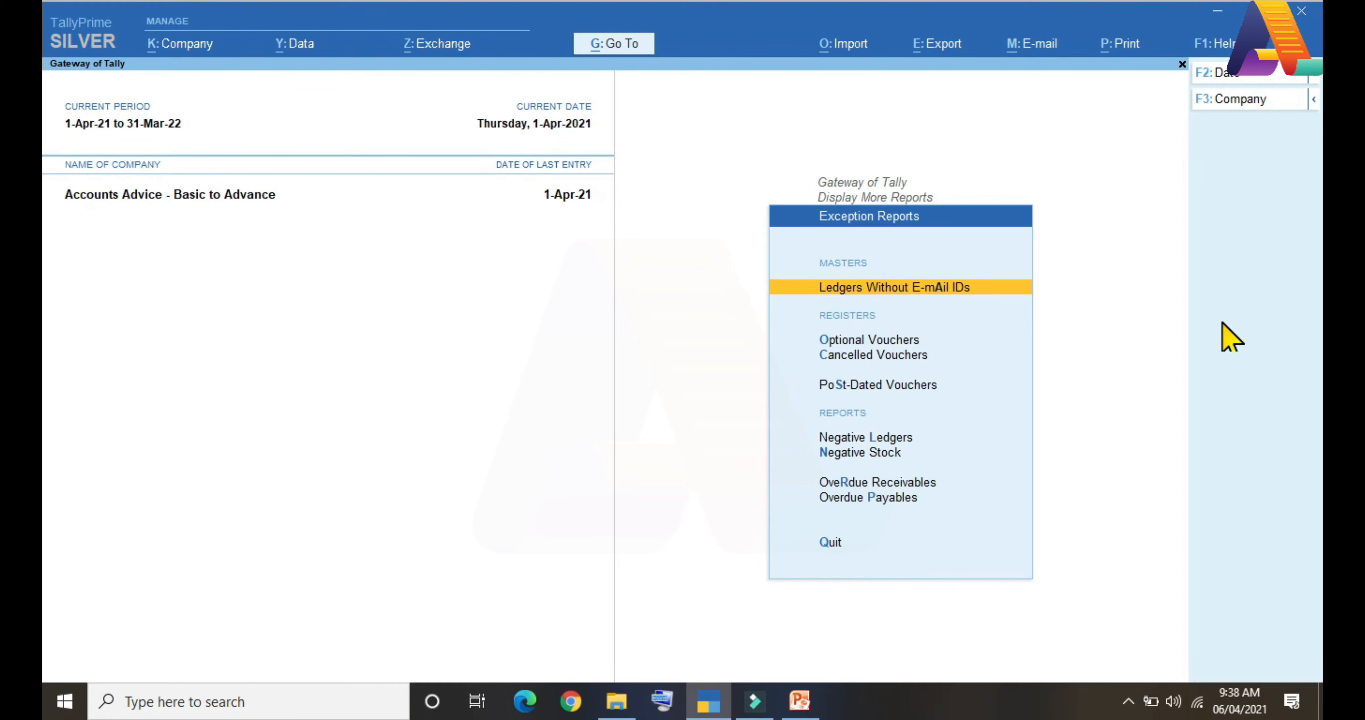
# Open the K Mart ledger from the Ledgers Without E-Mail IDs report and bring up its additional ledger details.
pyautogui.press('Return')
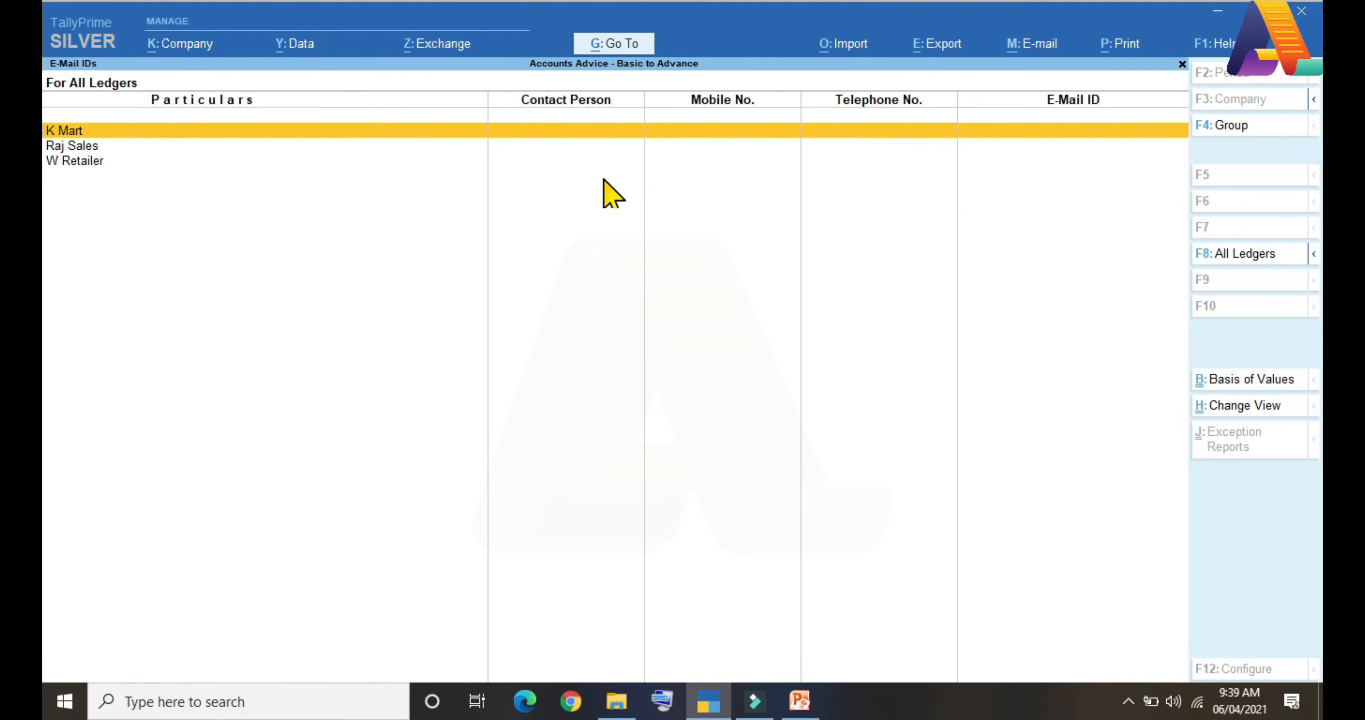
pyautogui.press('Return')
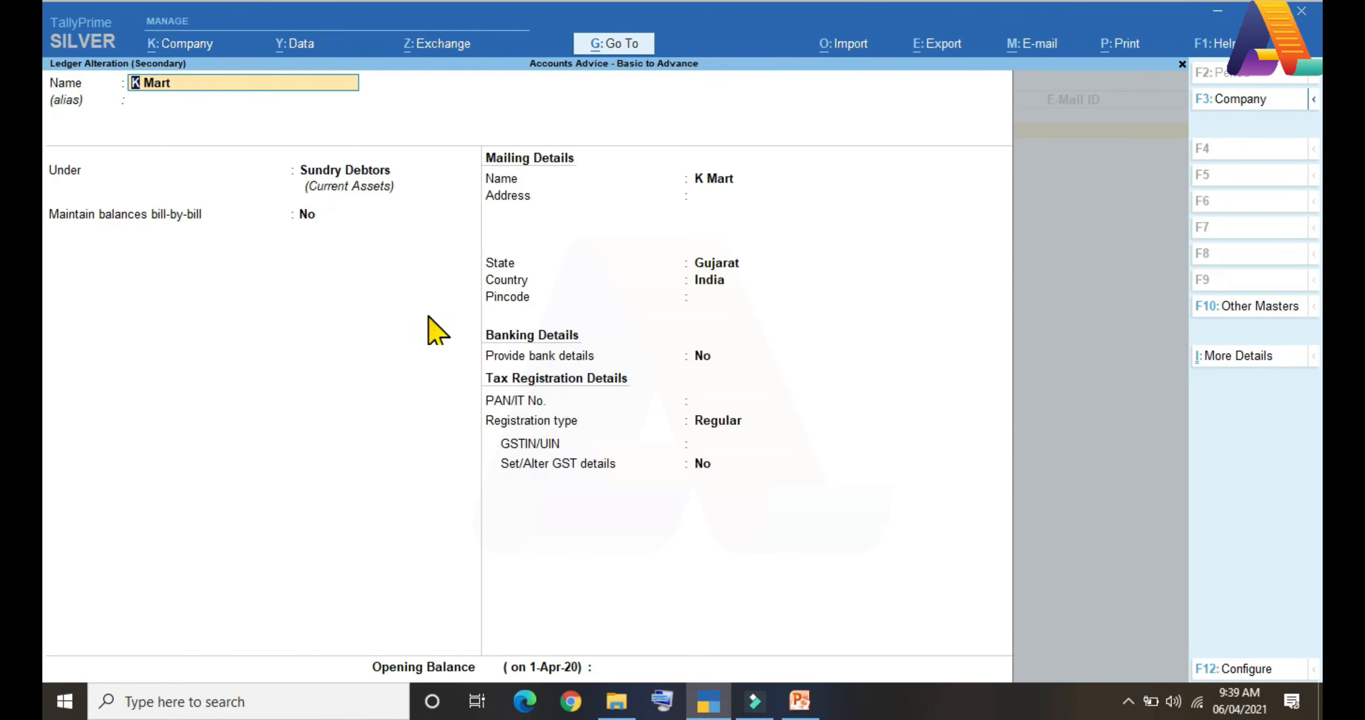
pyautogui.click(1219, 356)
# Look through the available detail options for the K Mart ledger and open its Contact details.
pyautogui.press('Down')
pyautogui.press('Down')
pyautogui.press('Down')
pyautogui.press('Down')
pyautogui.press('Down')
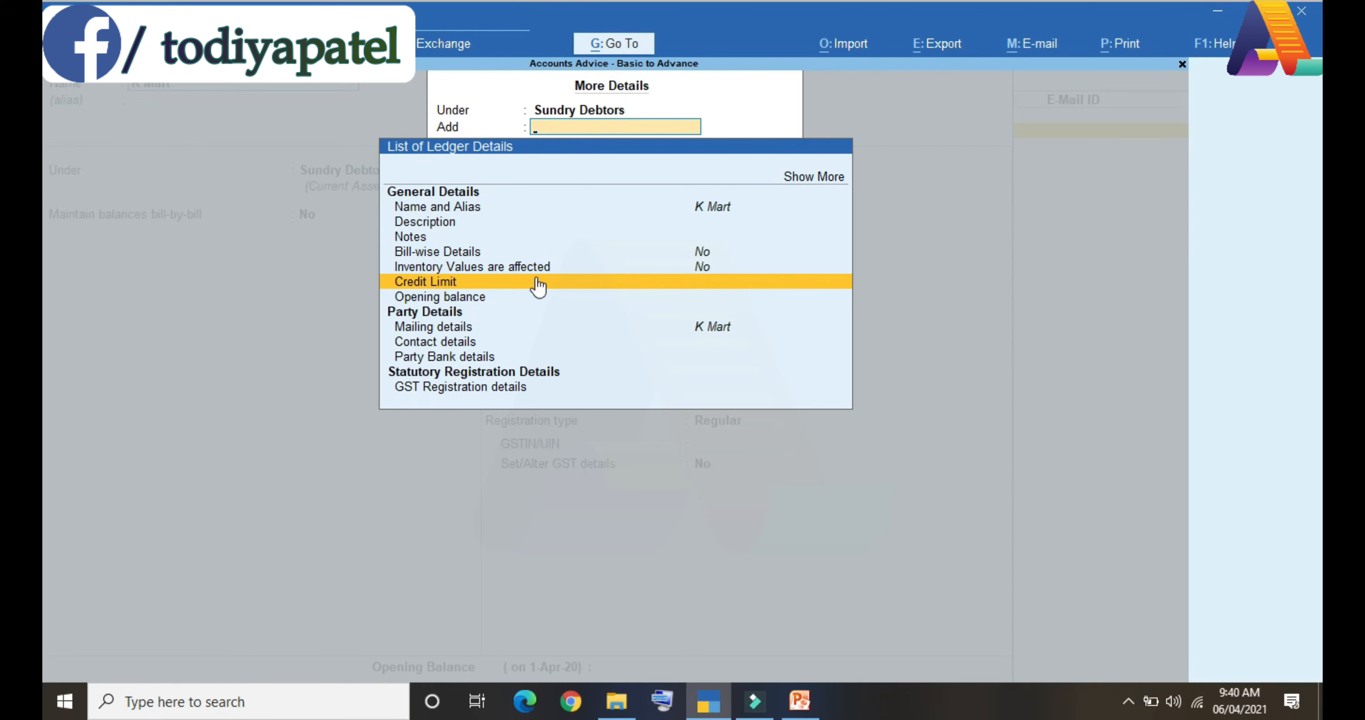
pyautogui.click(425, 328)
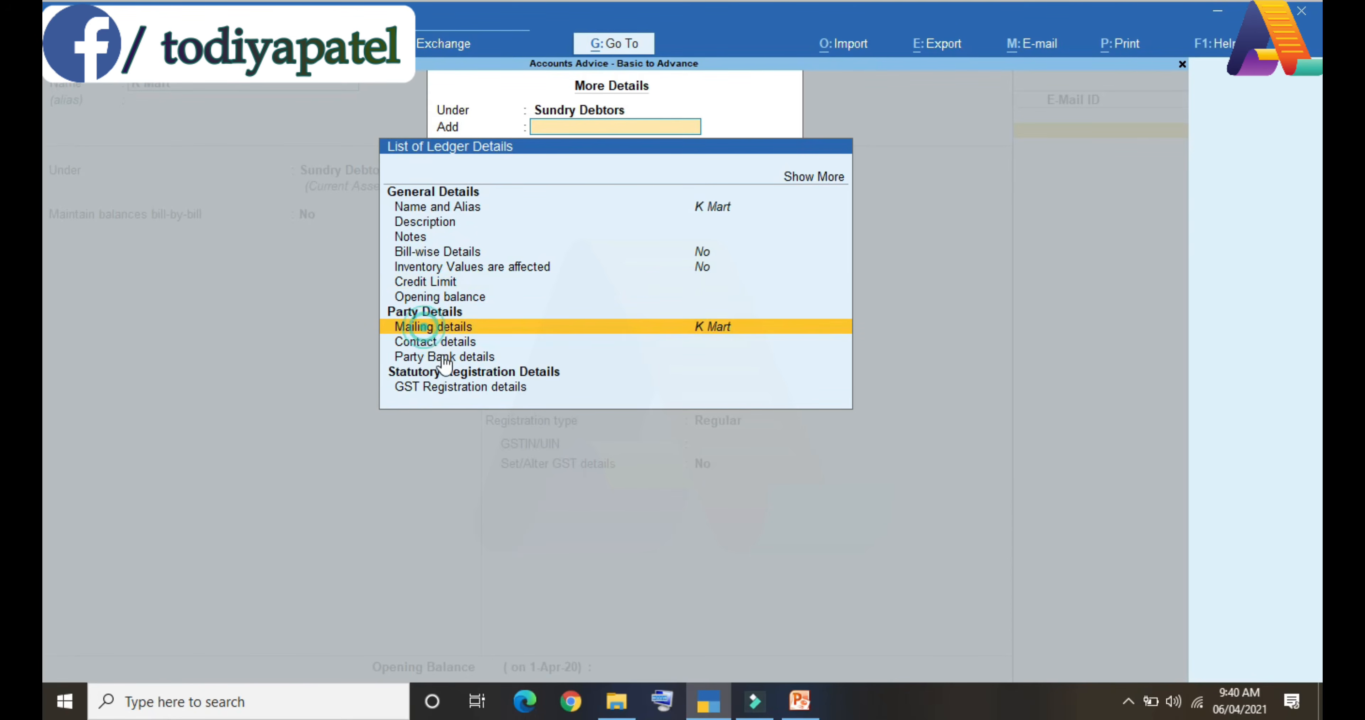
pyautogui.click(443, 343)
pyautogui.click(452, 358)
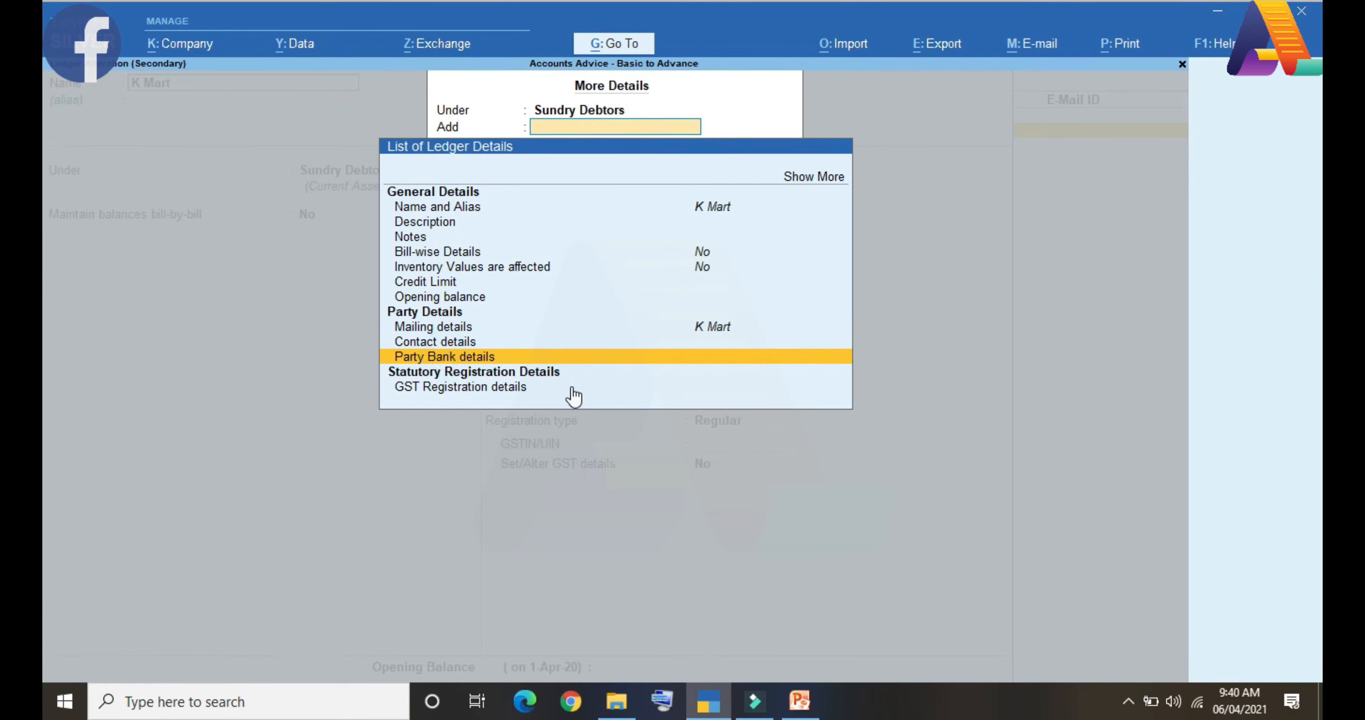
pyautogui.click(477, 389)
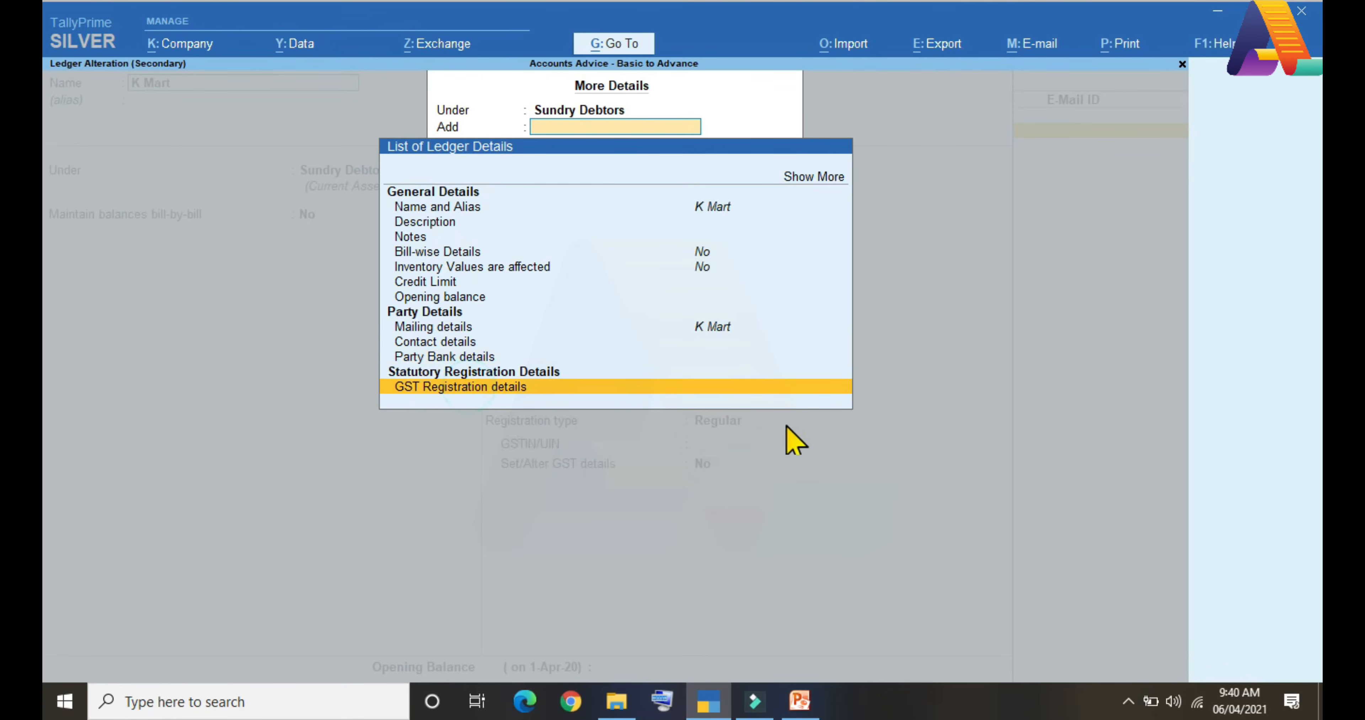
pyautogui.press('Up')
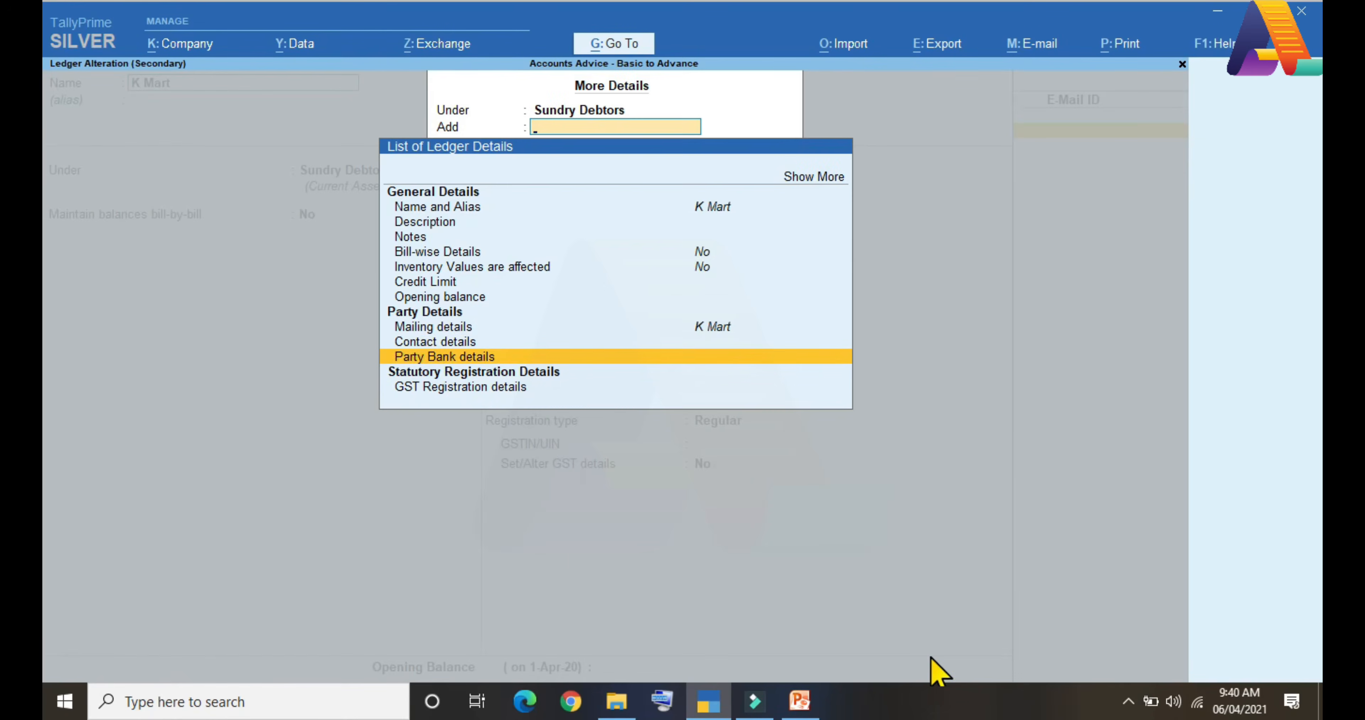
pyautogui.press('Up')
pyautogui.press('Return')
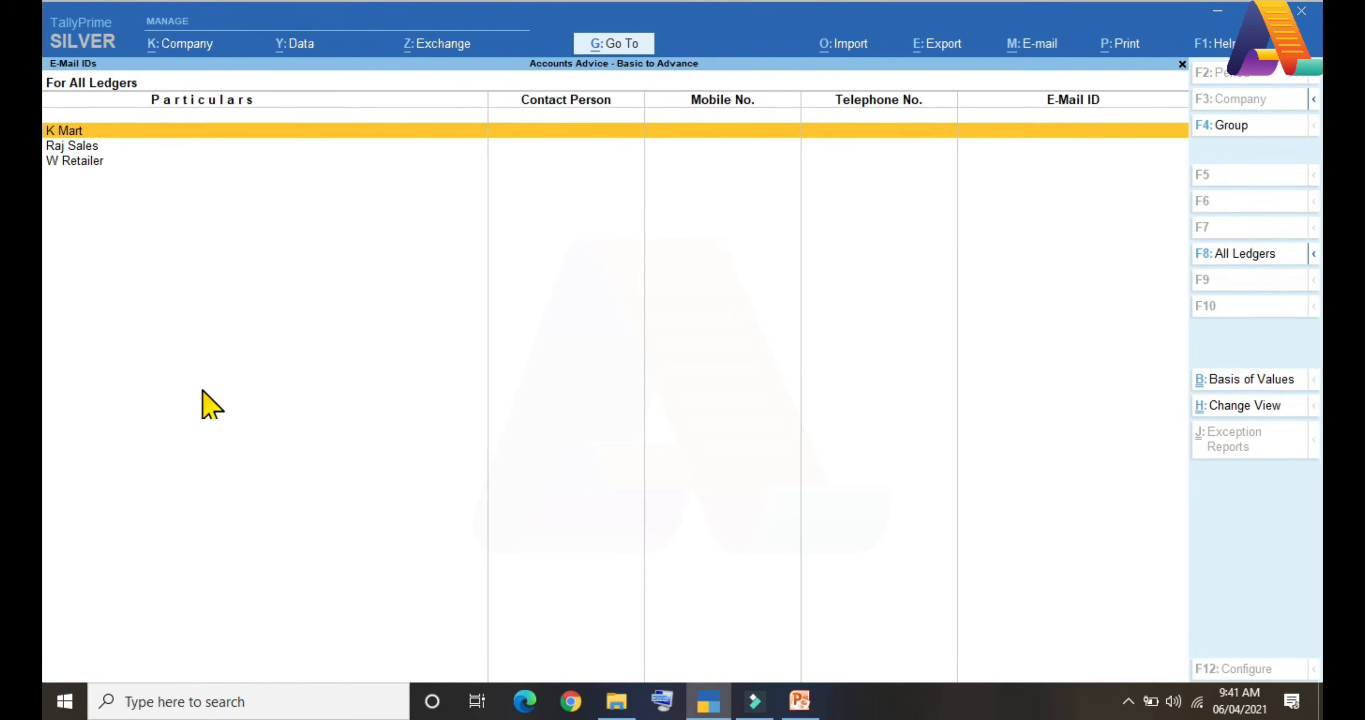
# View the Optional Vouchers exception register, and go back to the Gateway of Tally.
pyautogui.press('Escape')
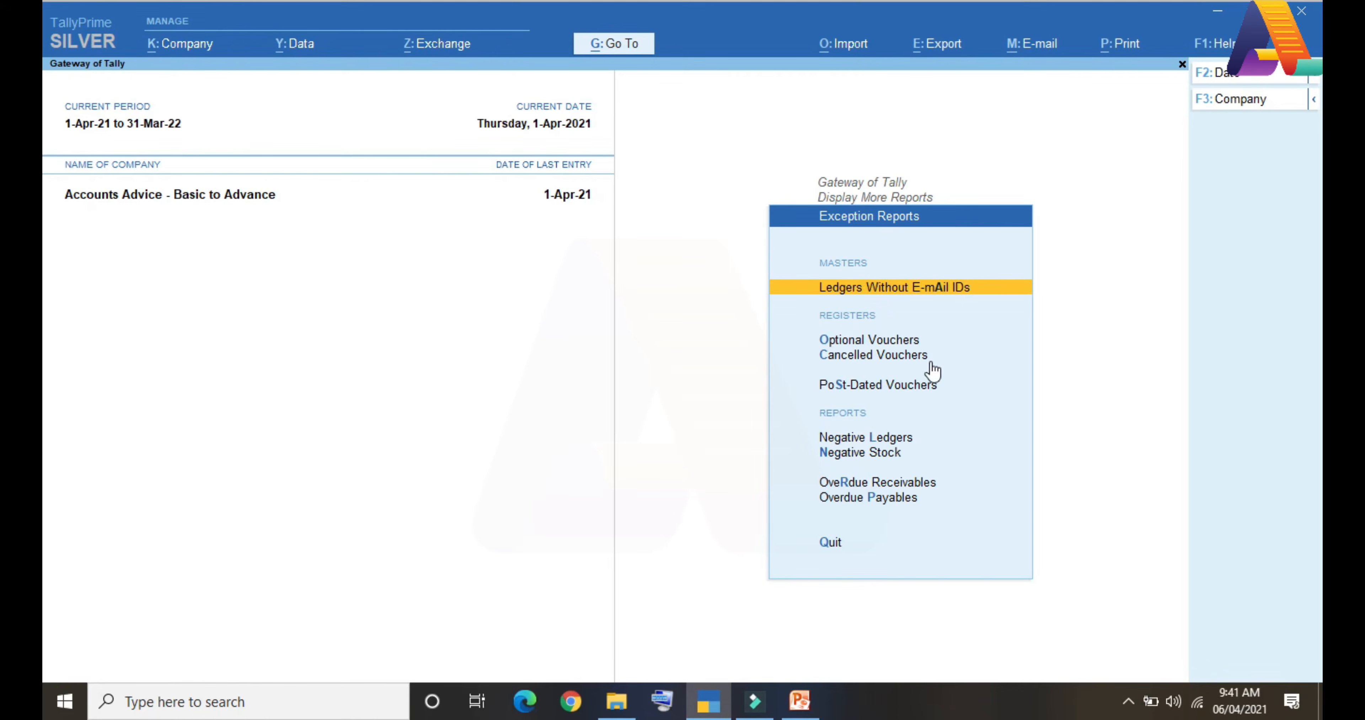
pyautogui.click(871, 342)
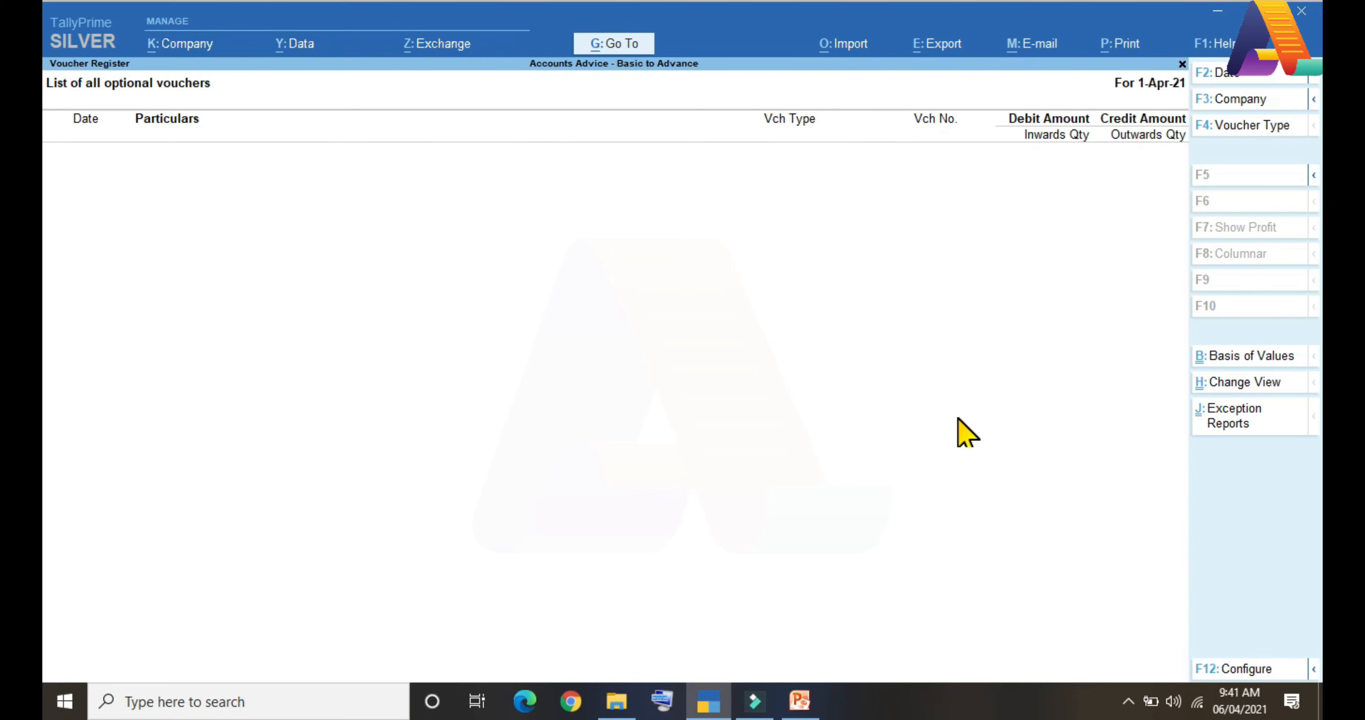
pyautogui.press('Escape')
pyautogui.press('Escape')
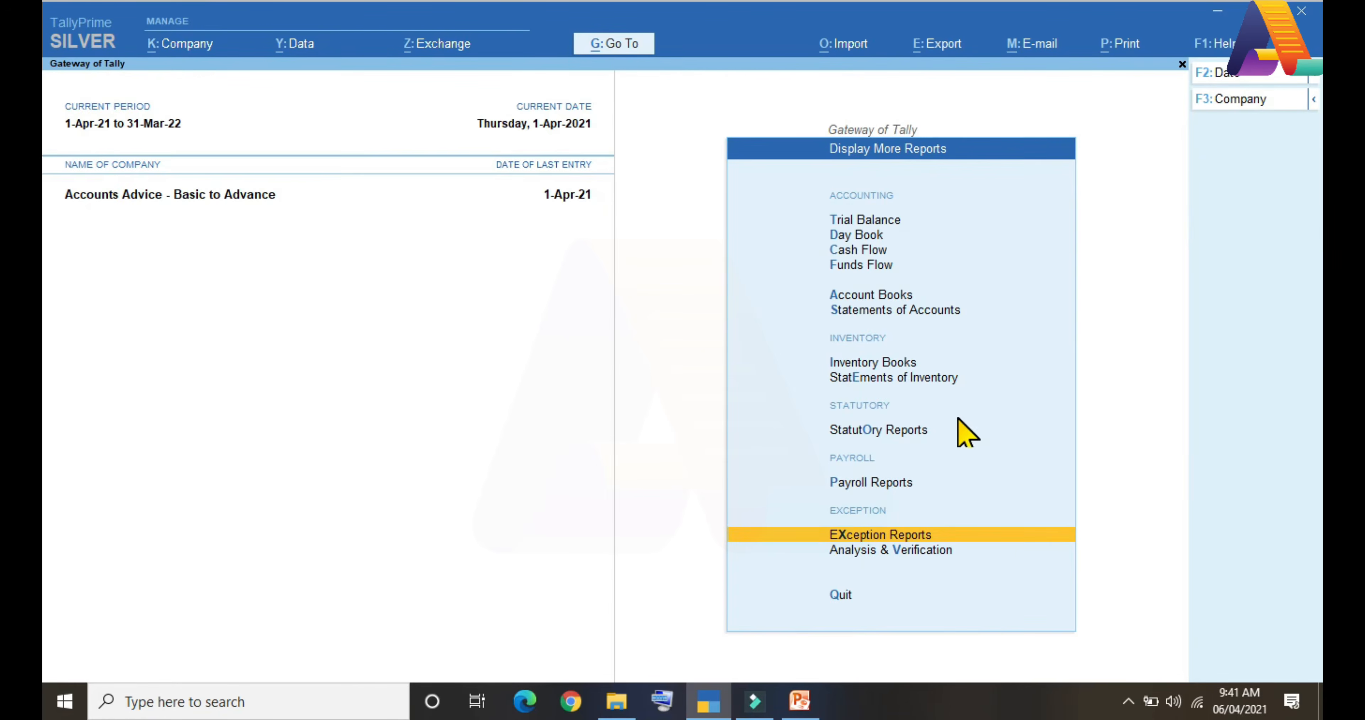
pyautogui.press('Escape')
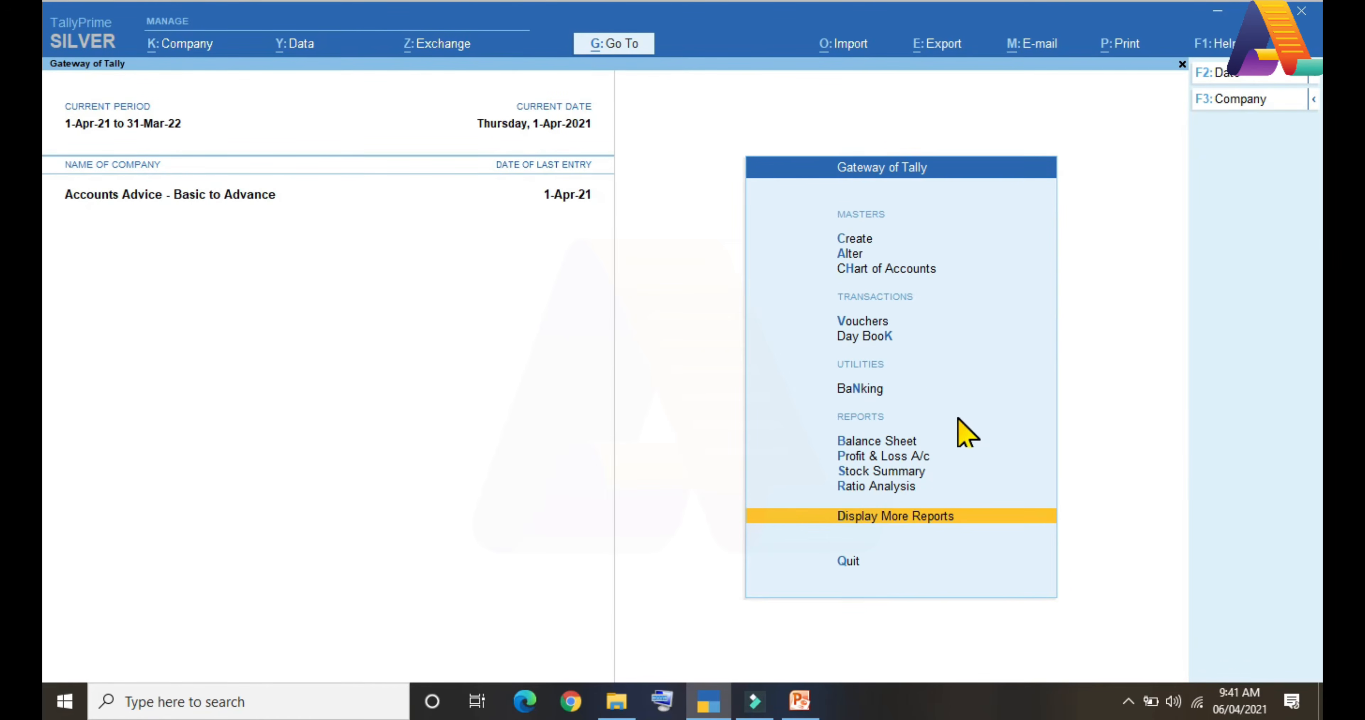
# Mark K Mart's sales voucher no. 1 dated 1-Apr-21 as optional and post-dated, and save it.
pyautogui.press('Up')
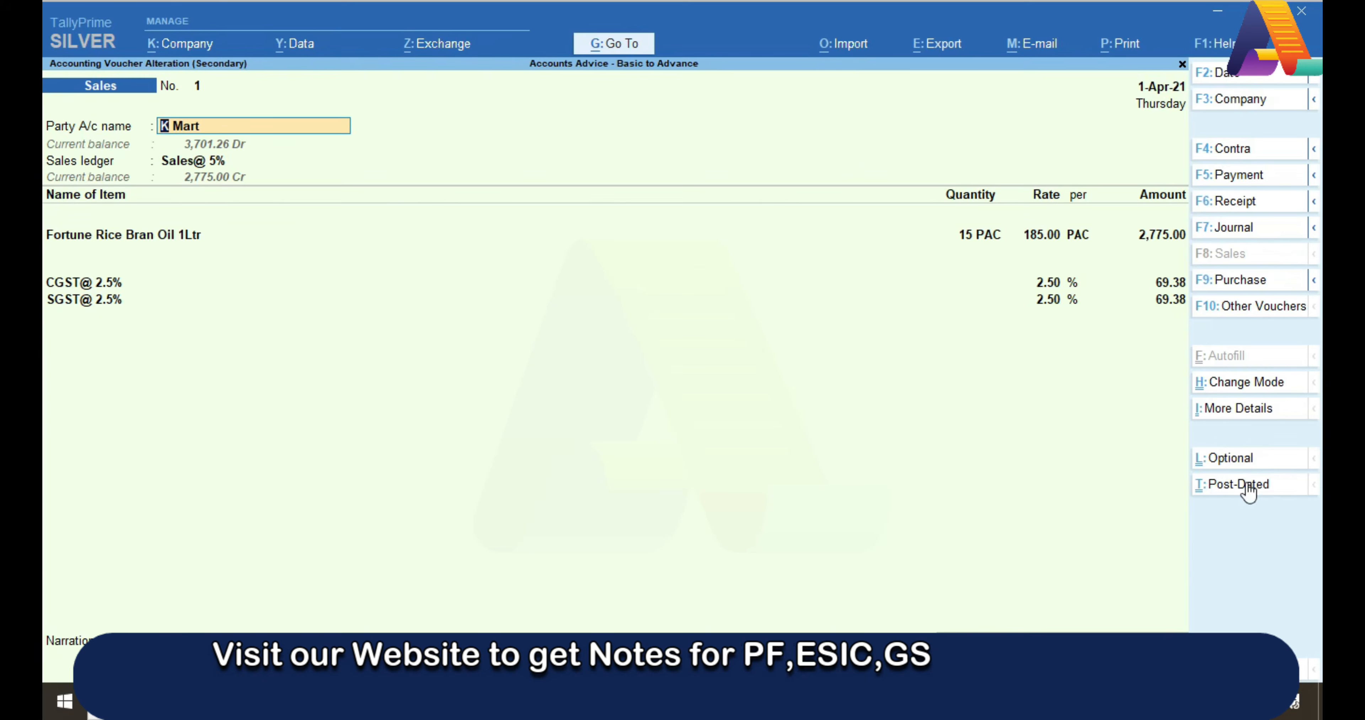
pyautogui.hotkey('ctrl', 'l')
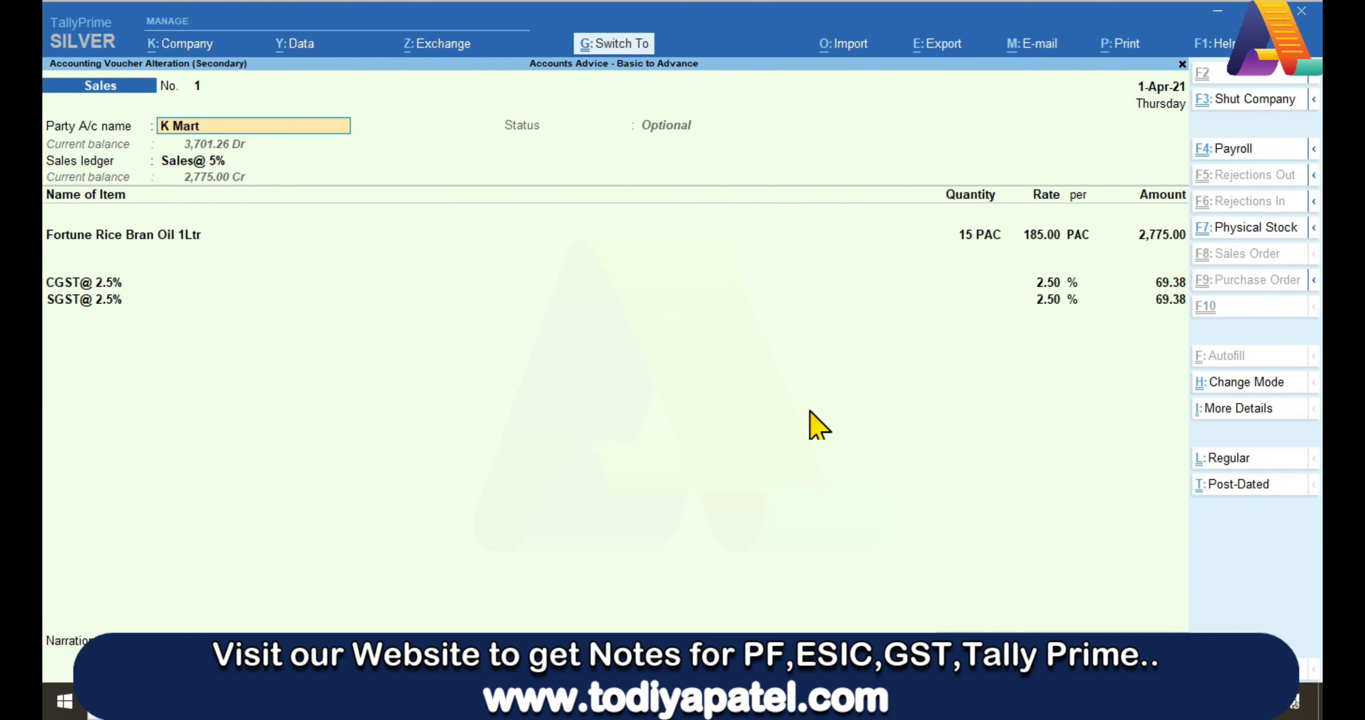
pyautogui.hotkey('ctrl', 't')
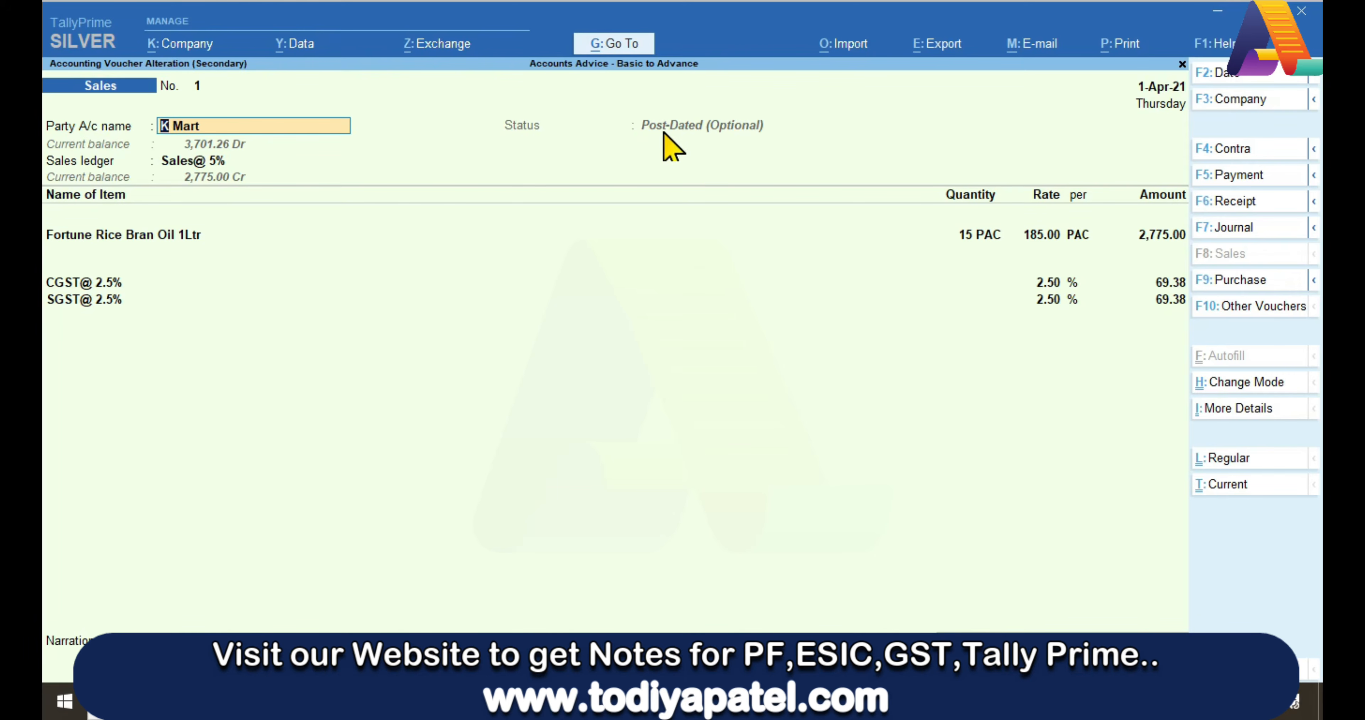
pyautogui.click(1235, 484)
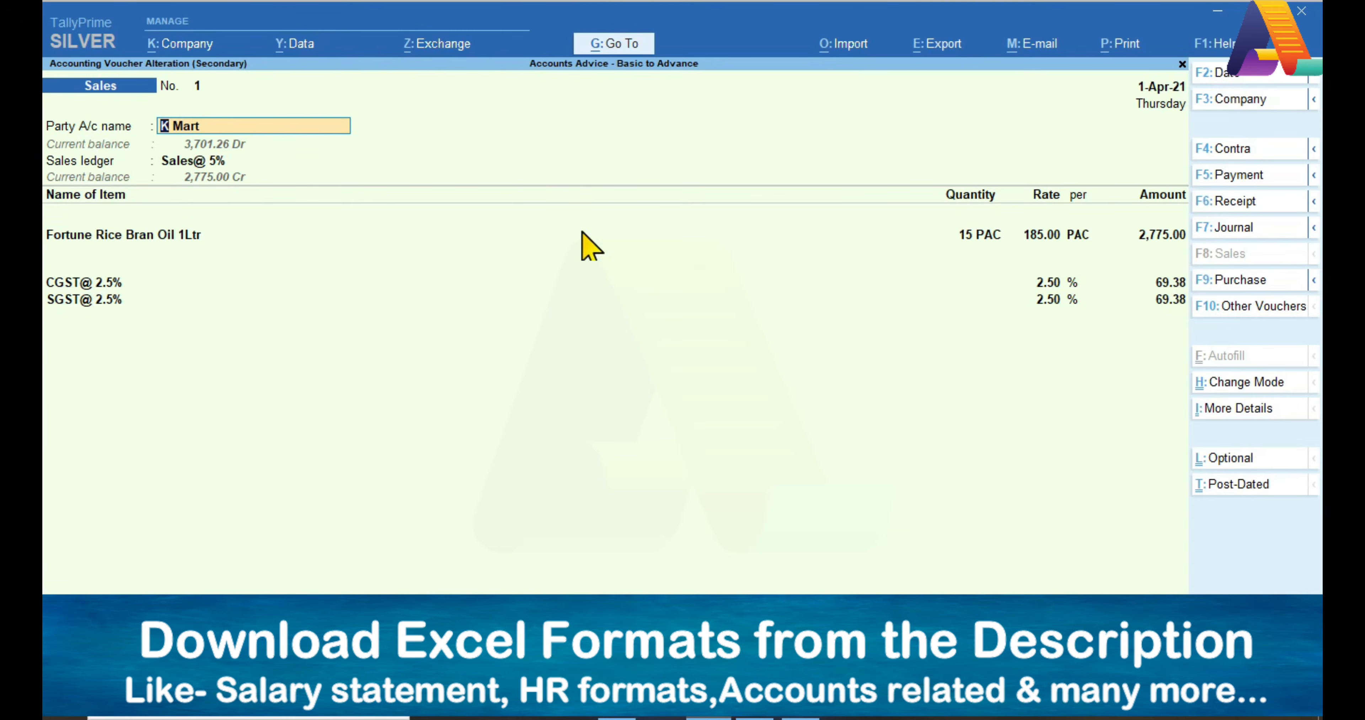
pyautogui.click(1231, 459)
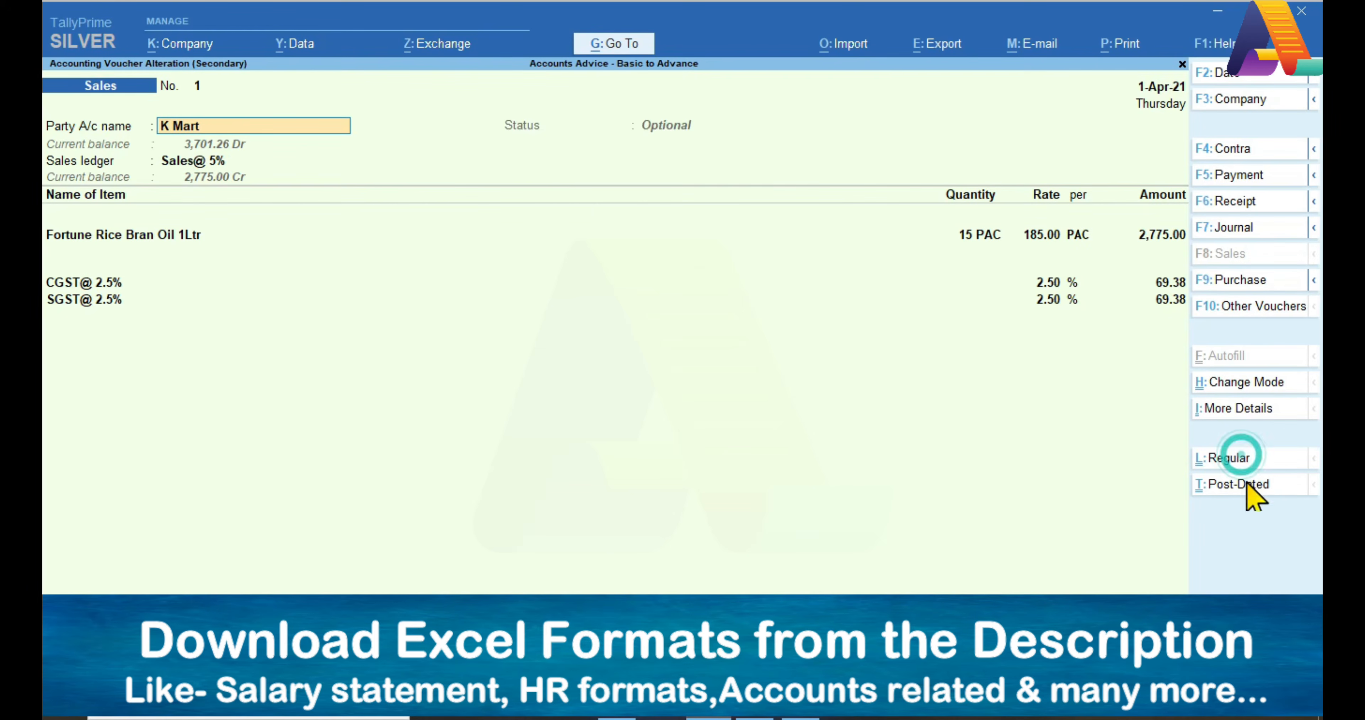
pyautogui.click(1239, 484)
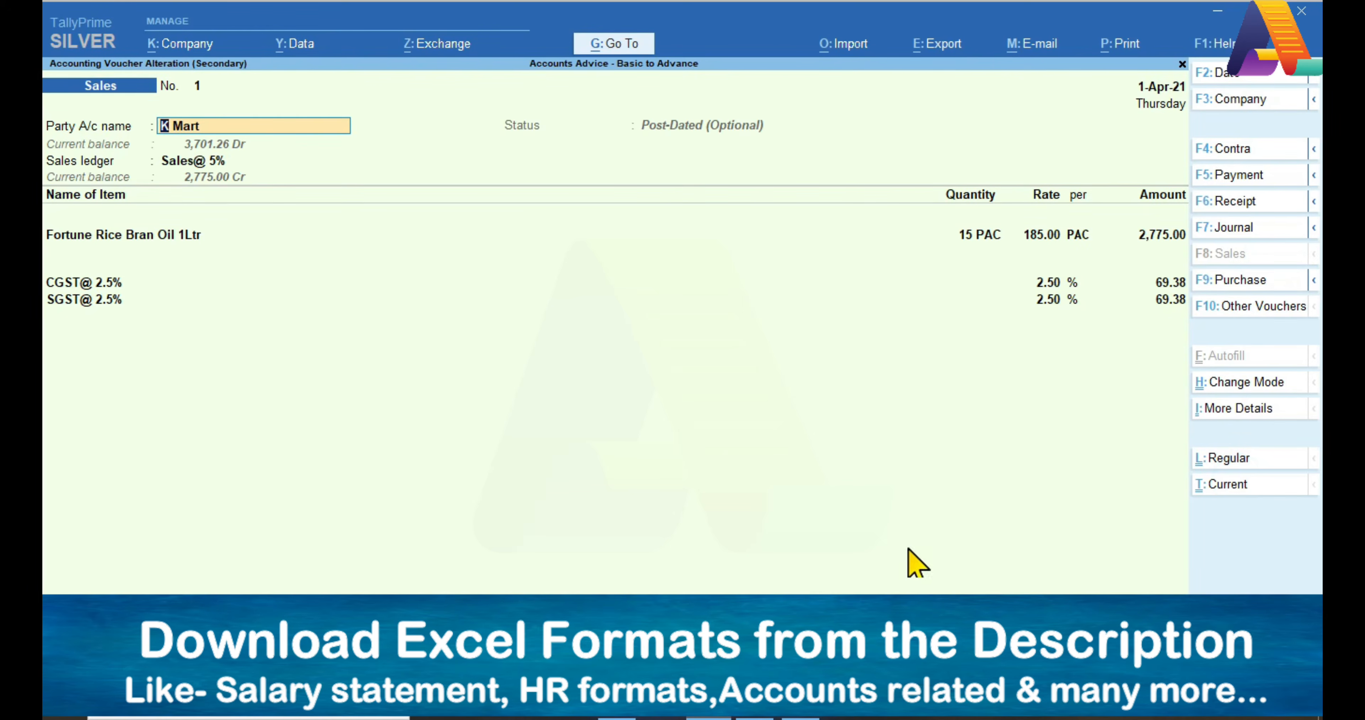
pyautogui.hotkey('ctrl', 'a')
pyautogui.press('Return')
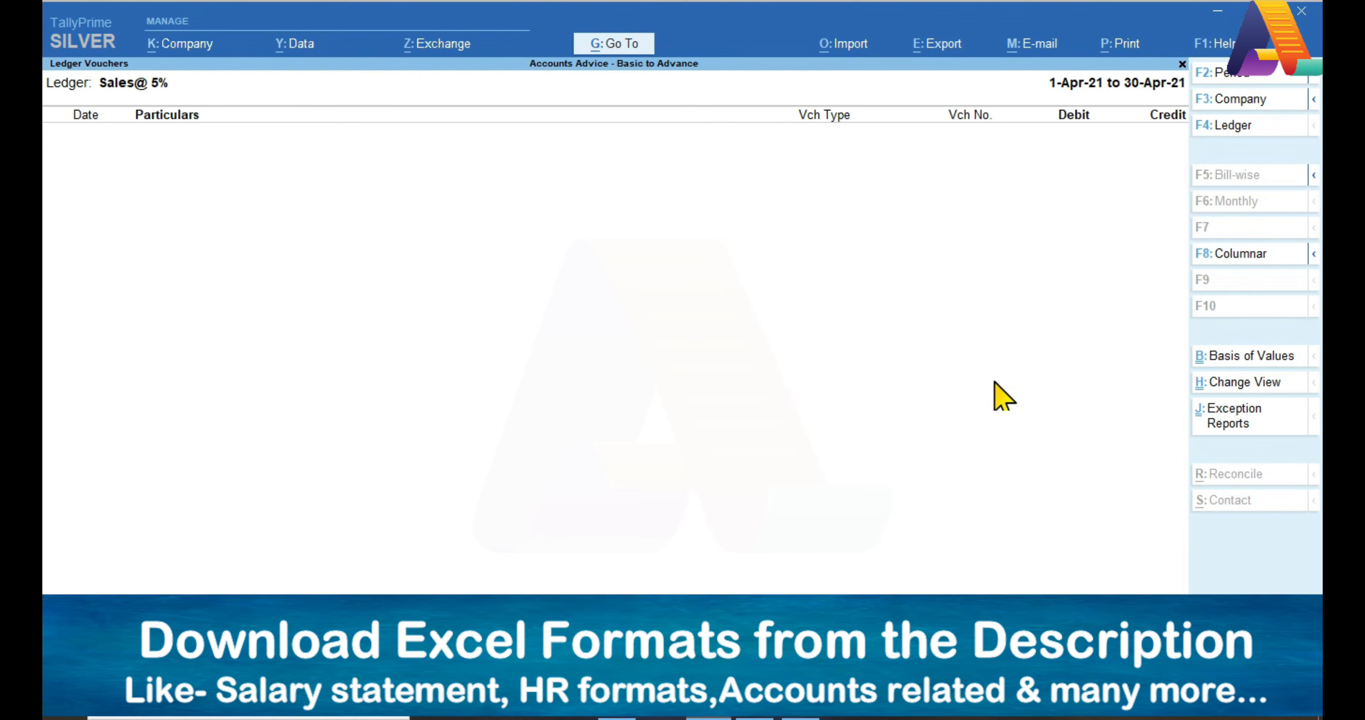
pyautogui.press('Escape')
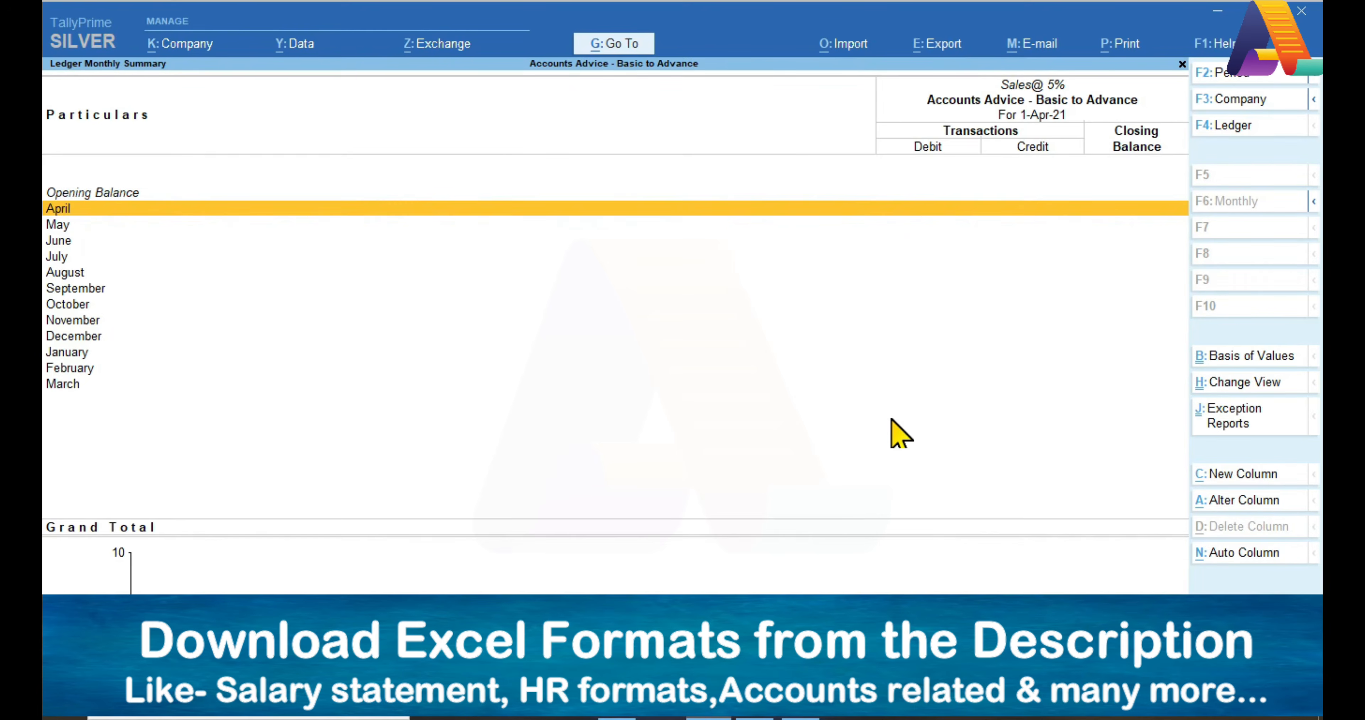
pyautogui.press('Escape')
pyautogui.press('Escape')
pyautogui.press('Escape')
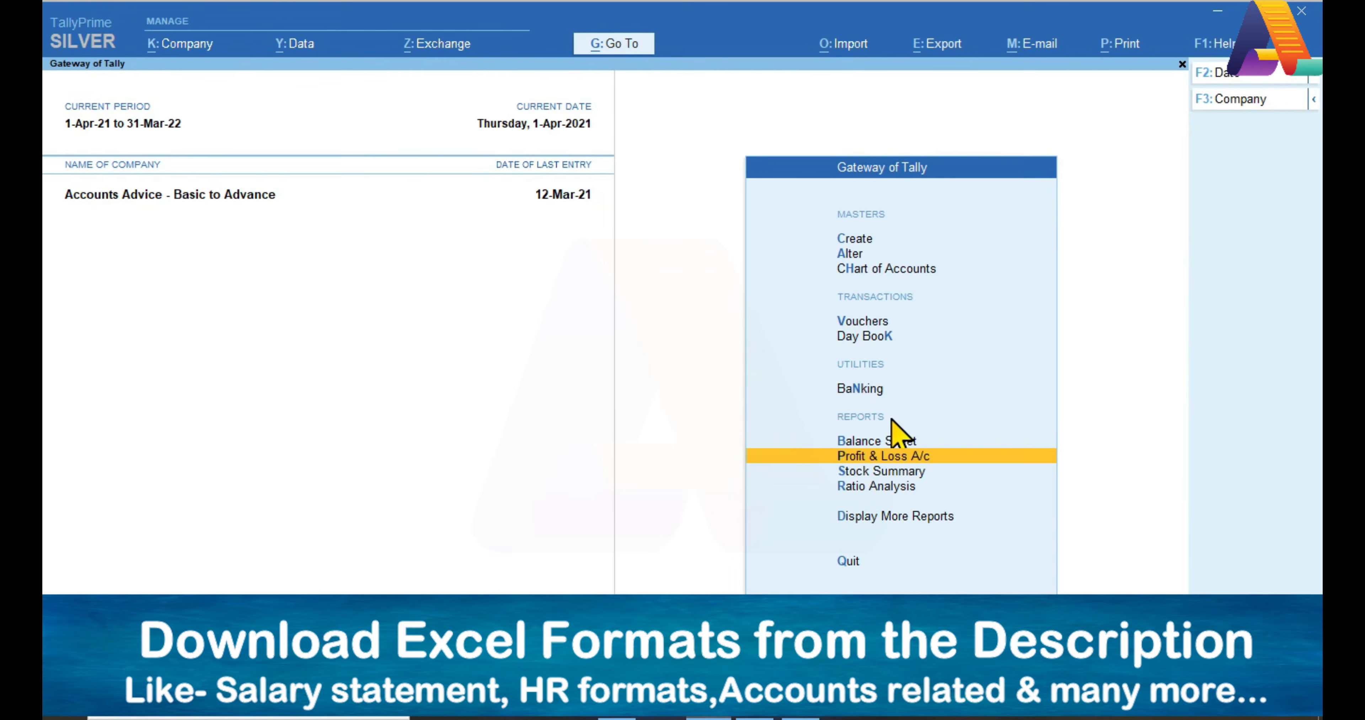
# Check the Optional Vouchers exception register and view K Mart's sales voucher in it.
pyautogui.press('Down')
pyautogui.press('Down')
pyautogui.press('Down')
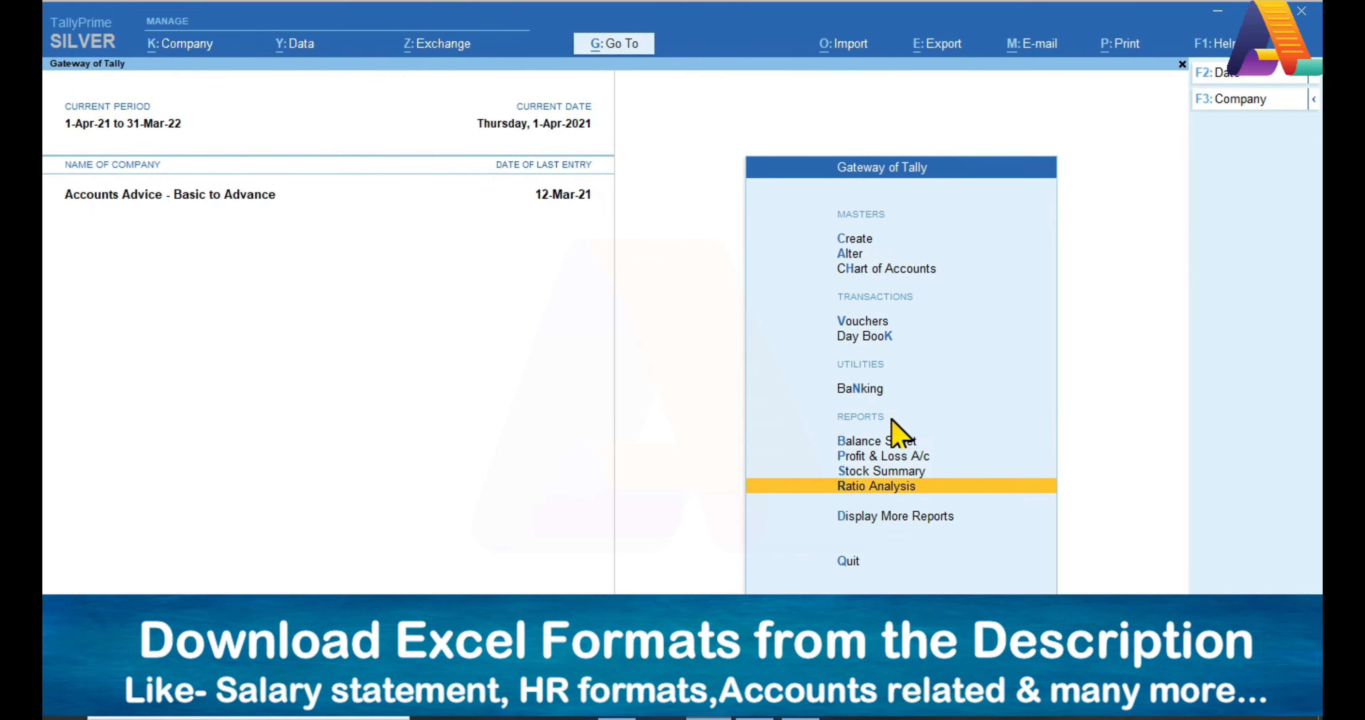
pyautogui.press('Return')
pyautogui.press('x')
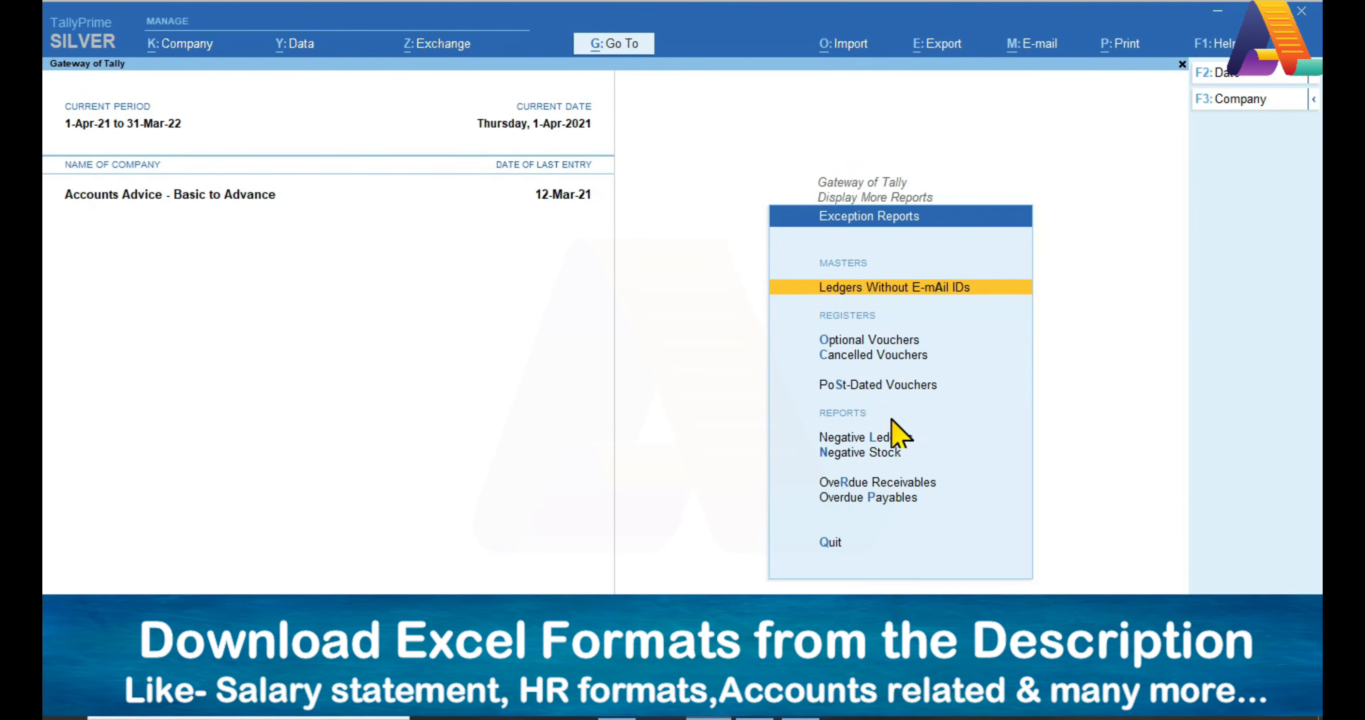
pyautogui.press('o')
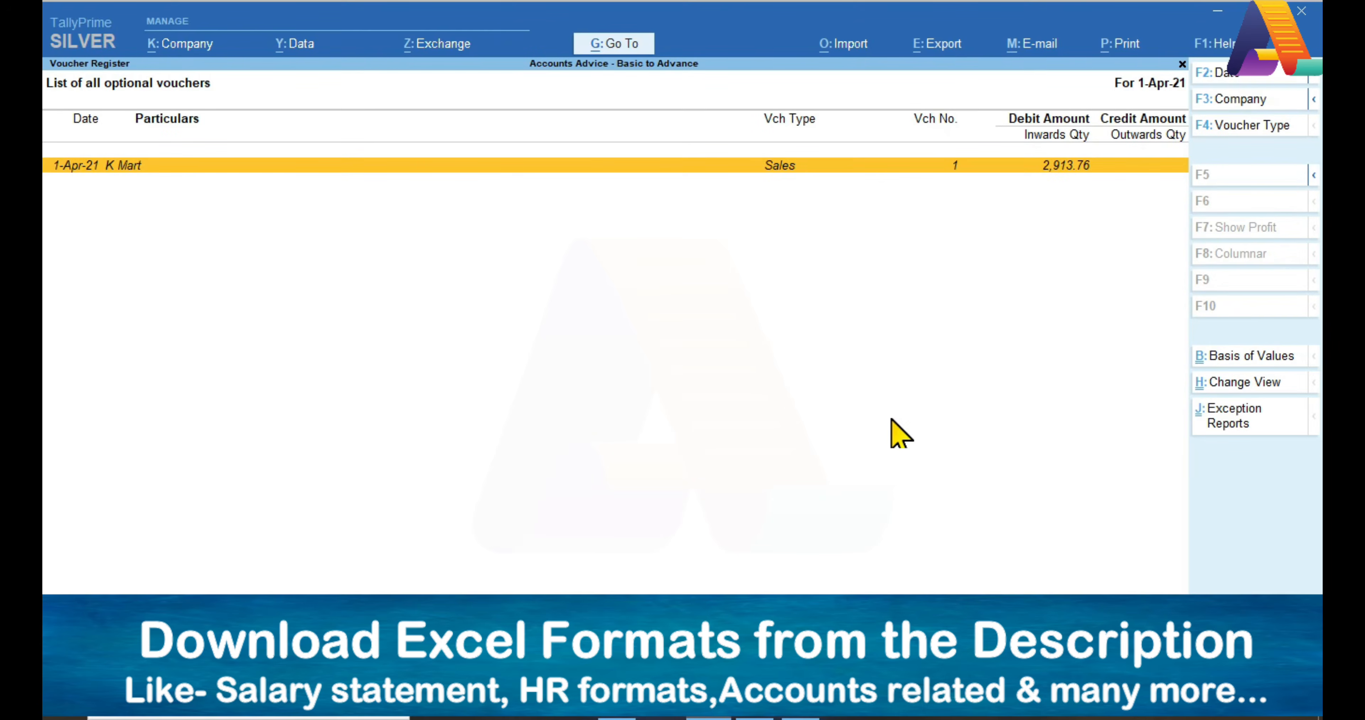
pyautogui.press('Return')
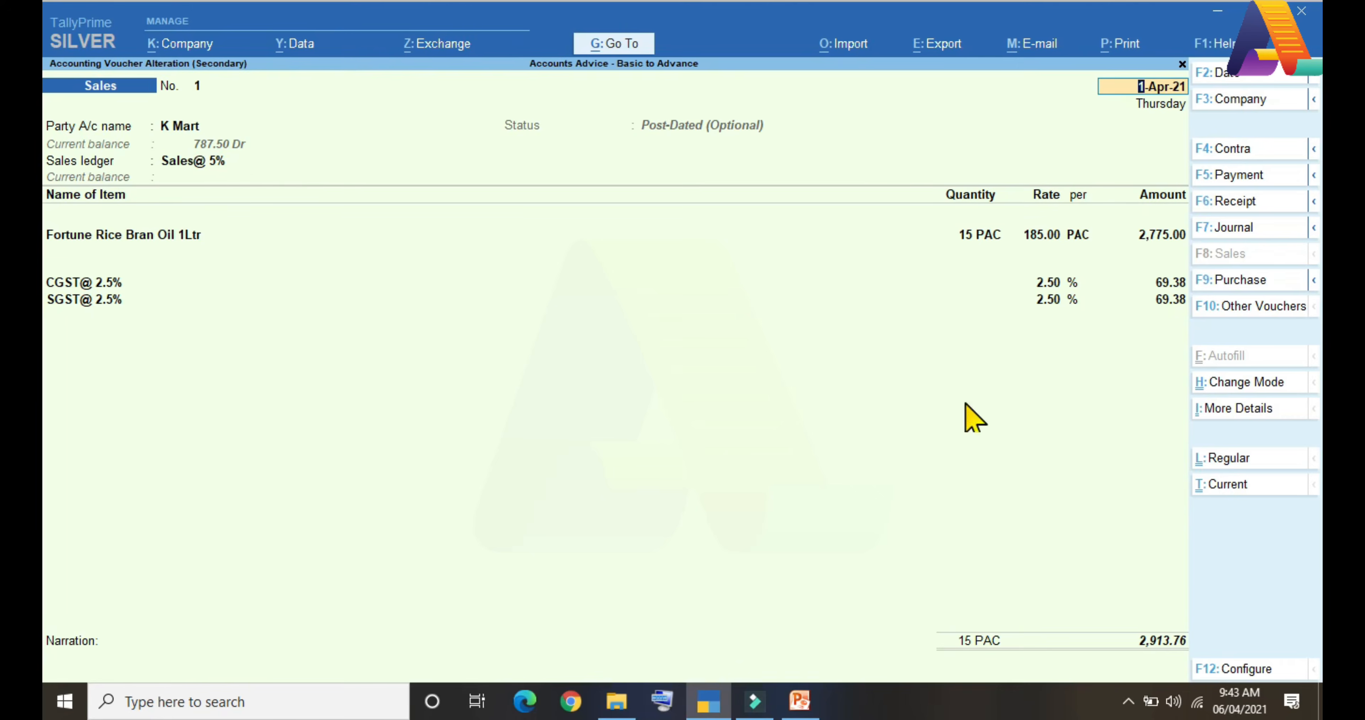
pyautogui.press('Escape')
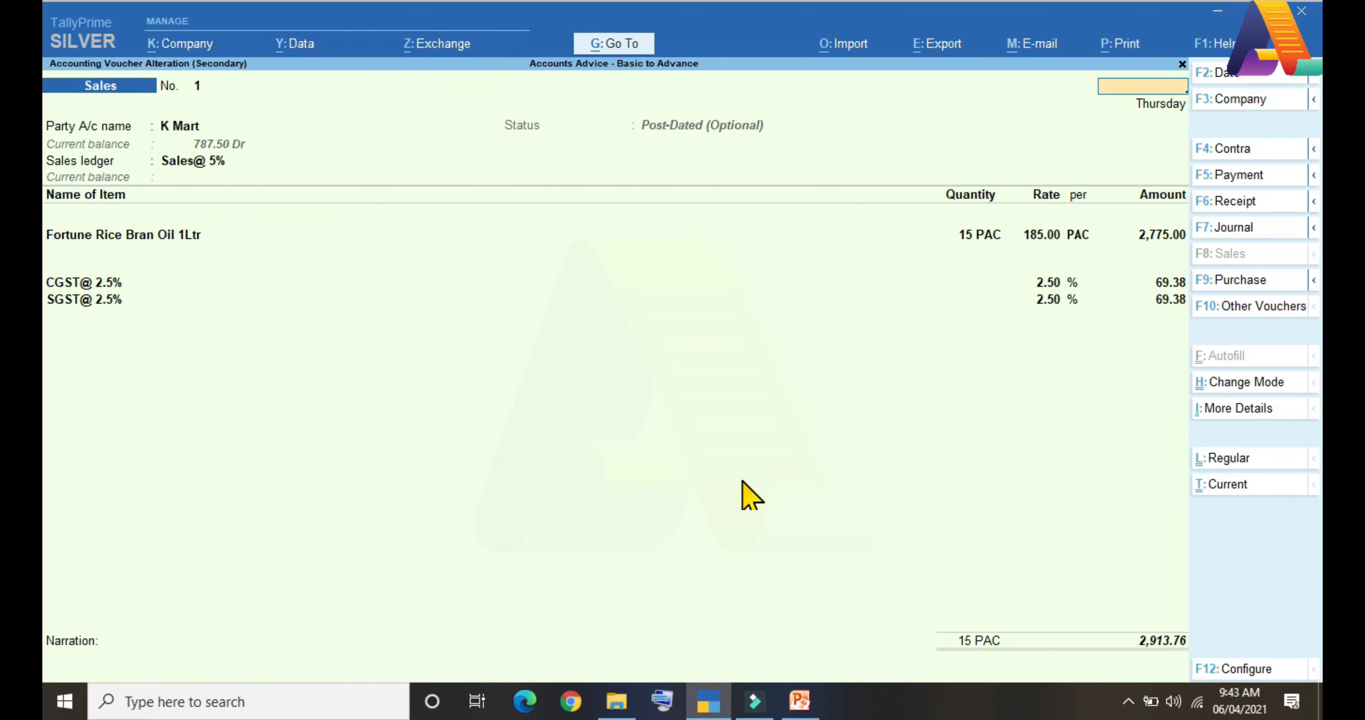
pyautogui.press('Escape')
pyautogui.press('Escape')
# Check the Post-Dated Vouchers exception register and open K Mart's sales voucher from it.
pyautogui.press('Down')
pyautogui.press('Down')
pyautogui.press('Return')
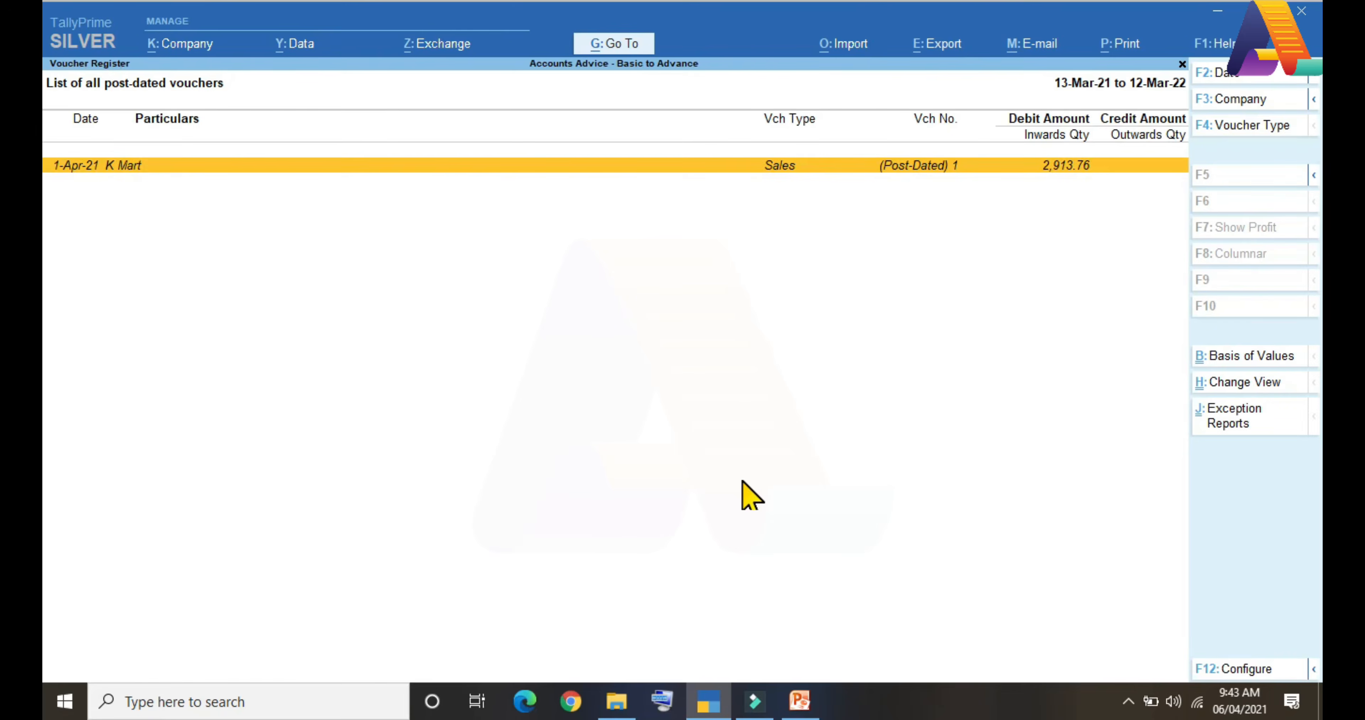
pyautogui.press('Return')
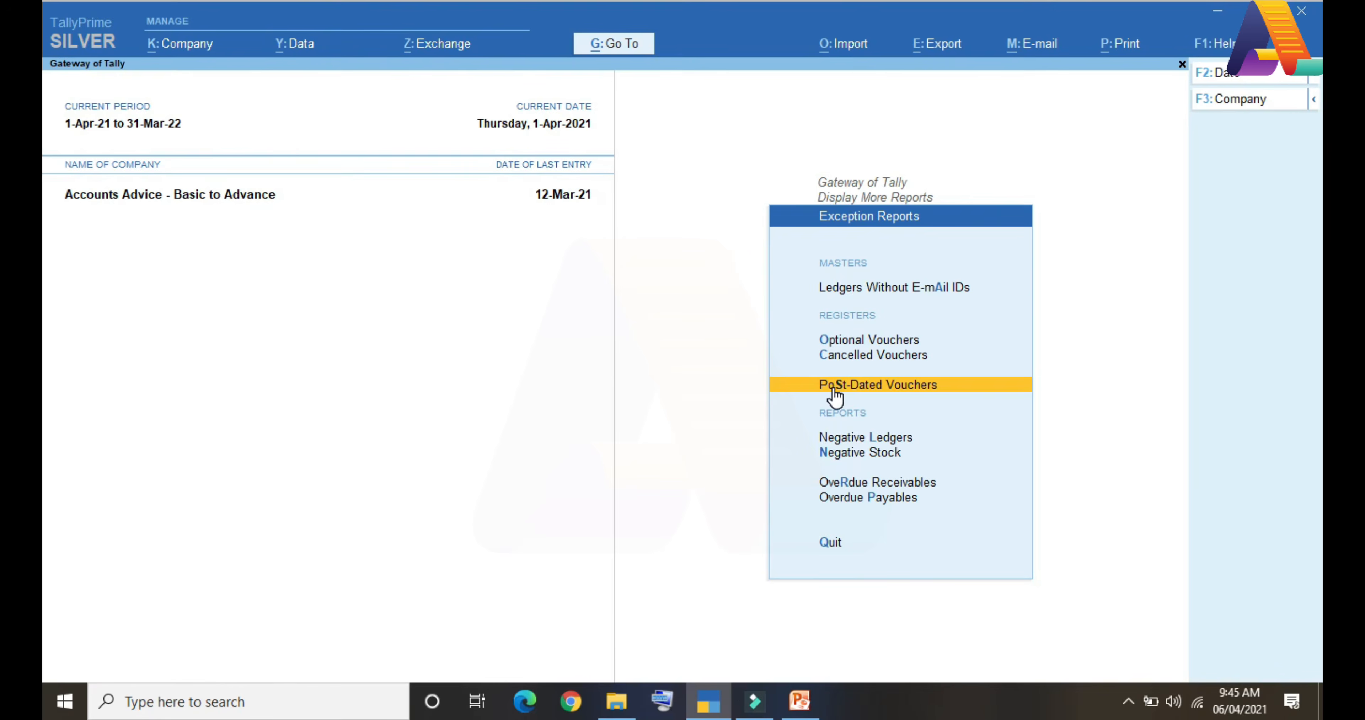
# View the Cancelled Vouchers exception register, and leave the exception reports.
pyautogui.press('Up')
pyautogui.press('Up')
pyautogui.press('Down')
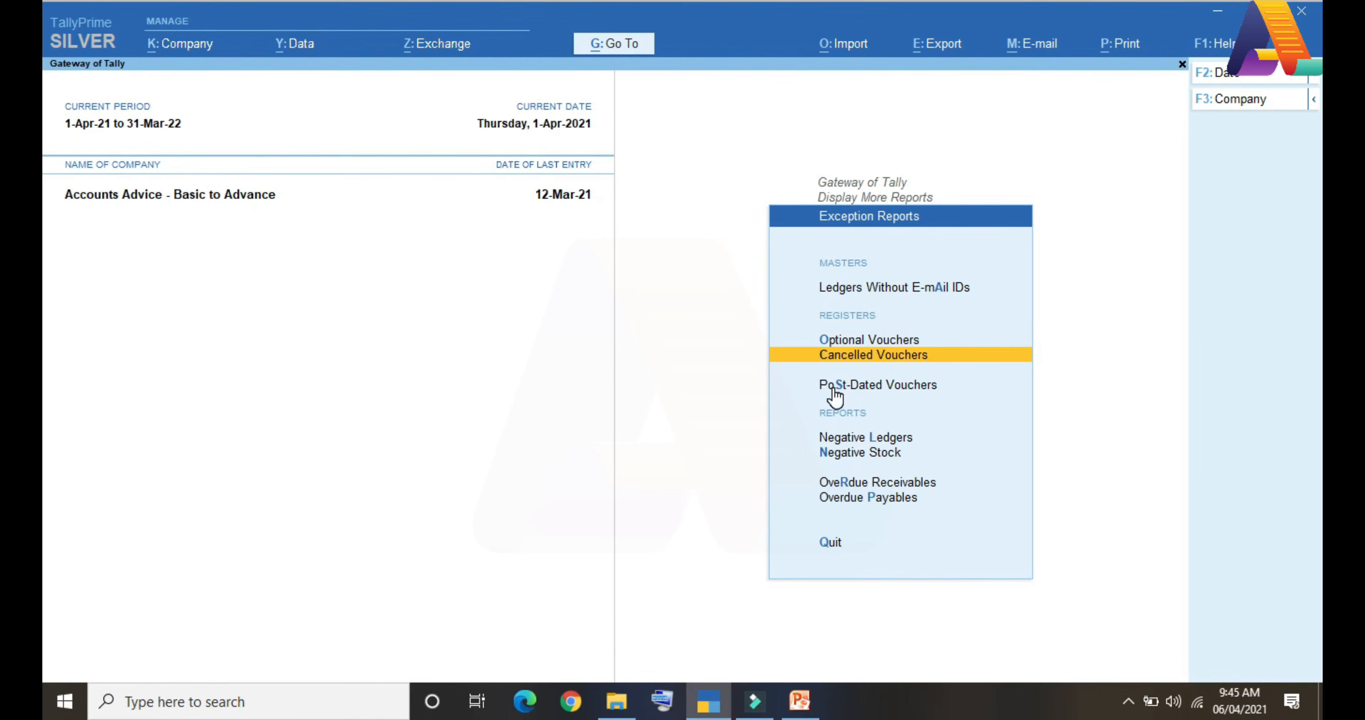
pyautogui.press('Return')
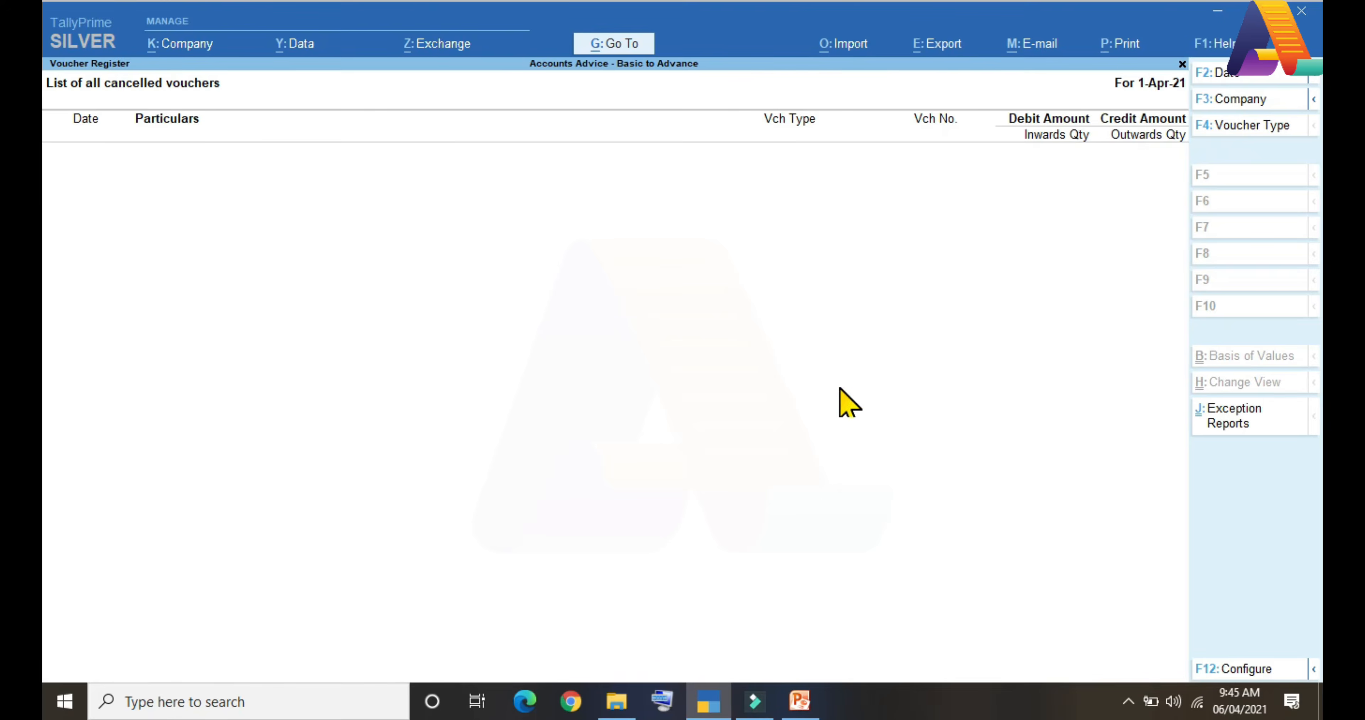
pyautogui.press('Escape')
pyautogui.press('Escape')
pyautogui.press('Escape')
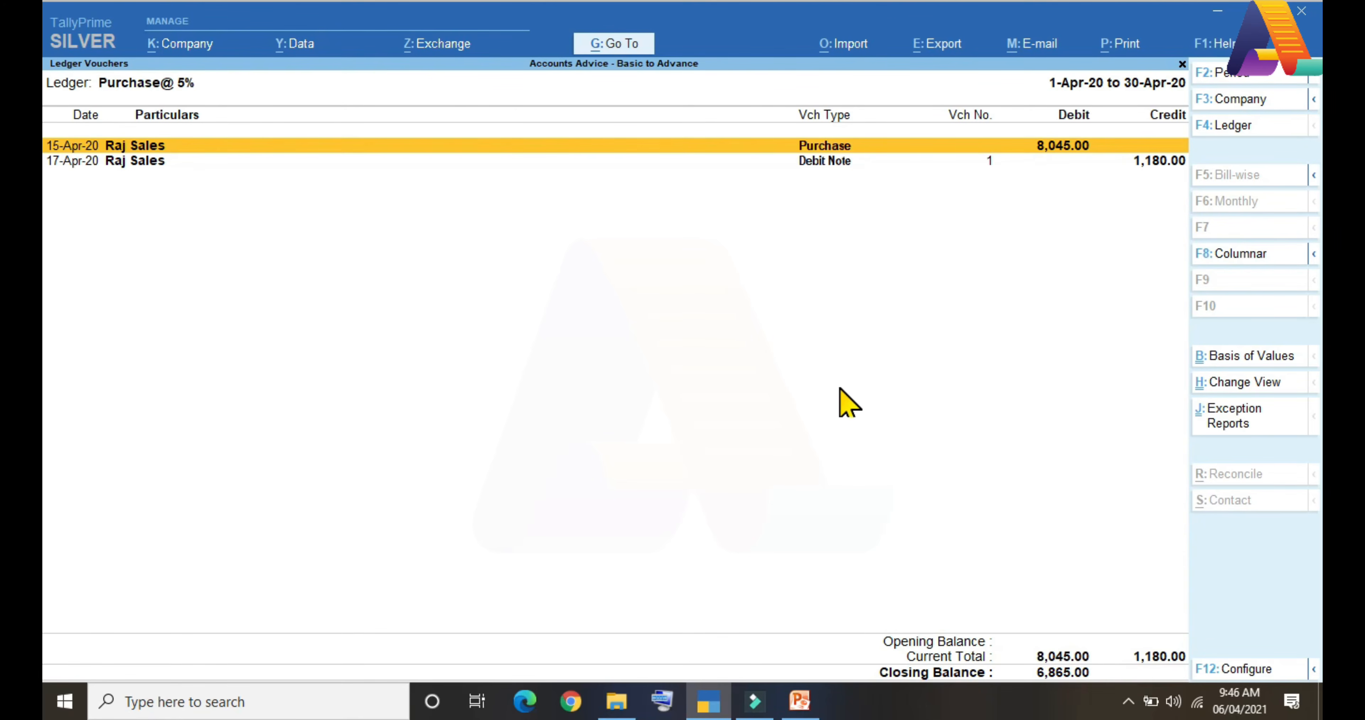
# Cancel the Raj Sales purchase voucher dated 15-Apr-20 in the Purchase@ 5% ledger.
pyautogui.press('Return')
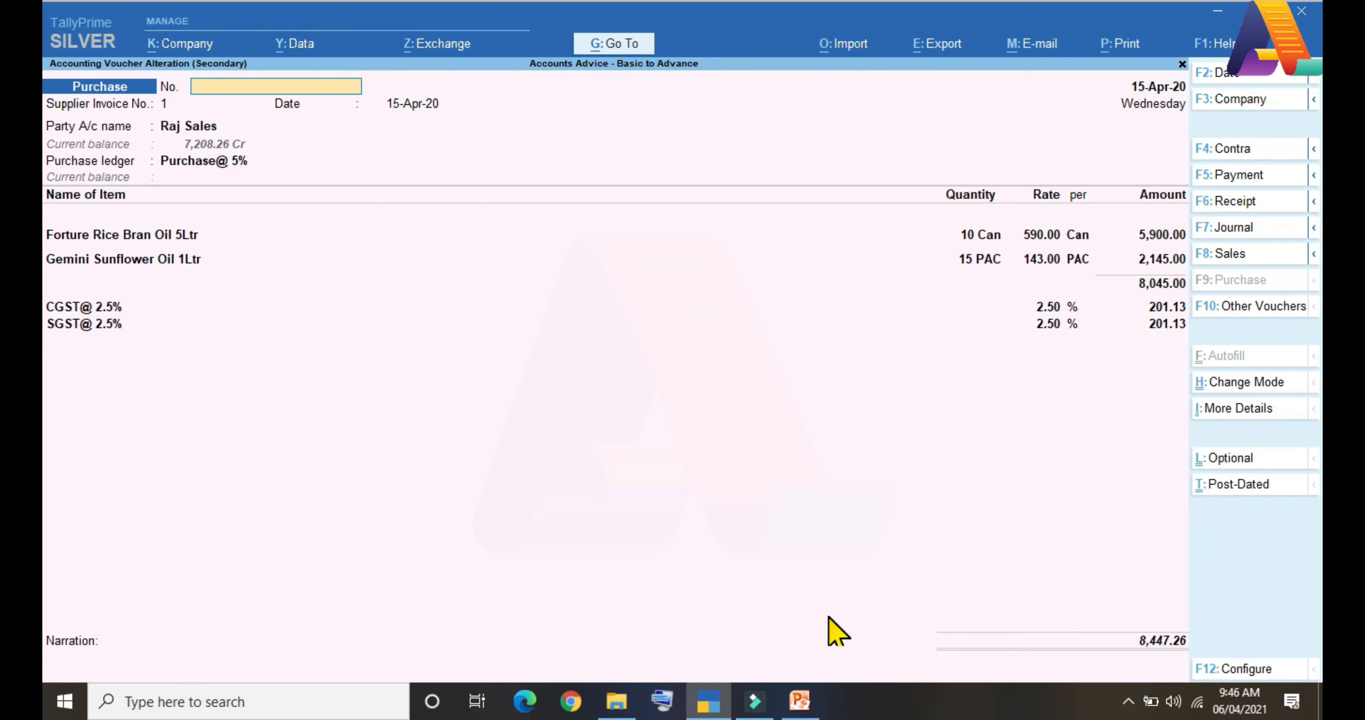
pyautogui.press('alt')
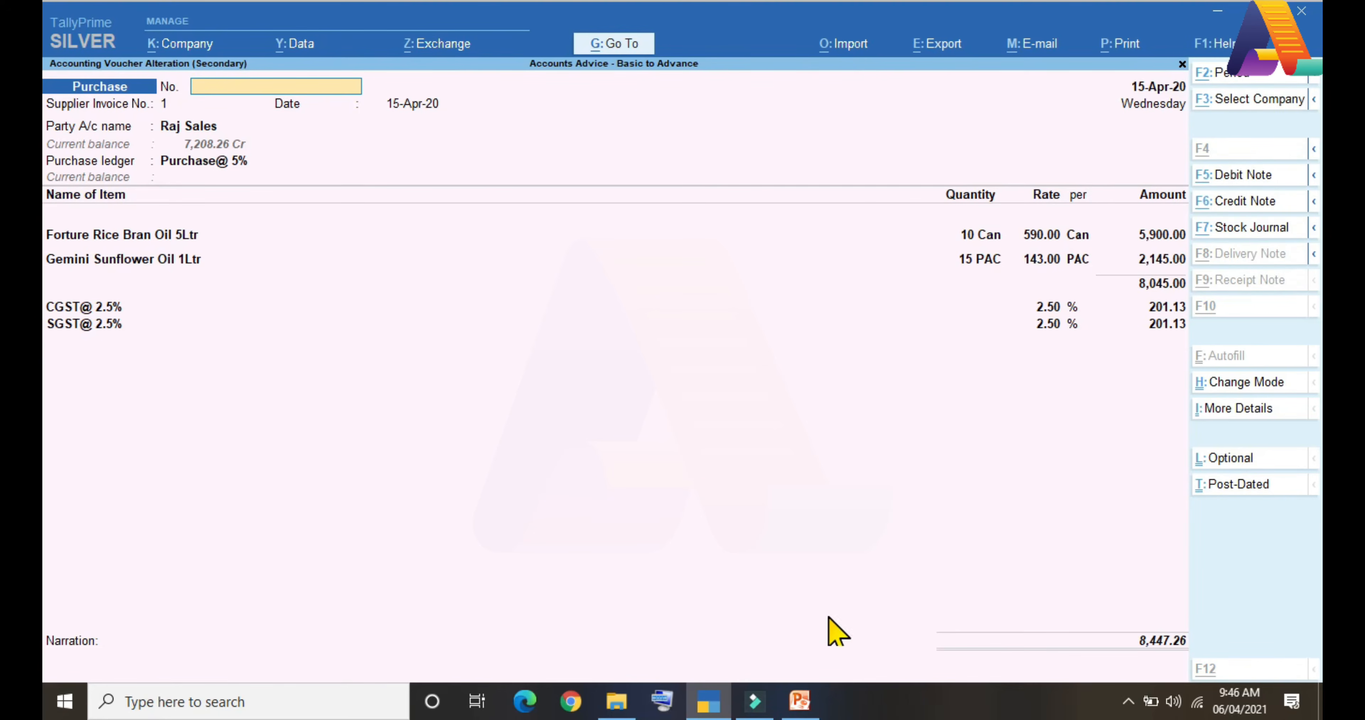
pyautogui.hotkey('alt', 'x')
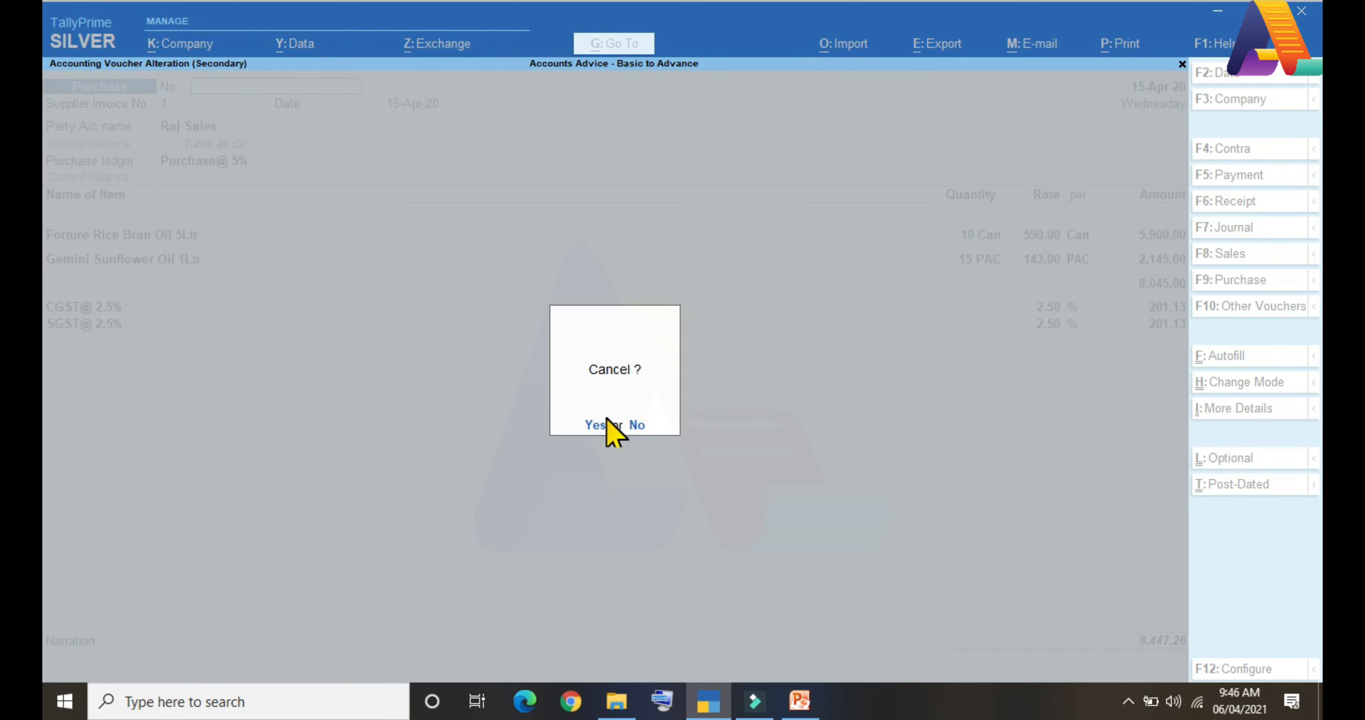
pyautogui.click(589, 428)
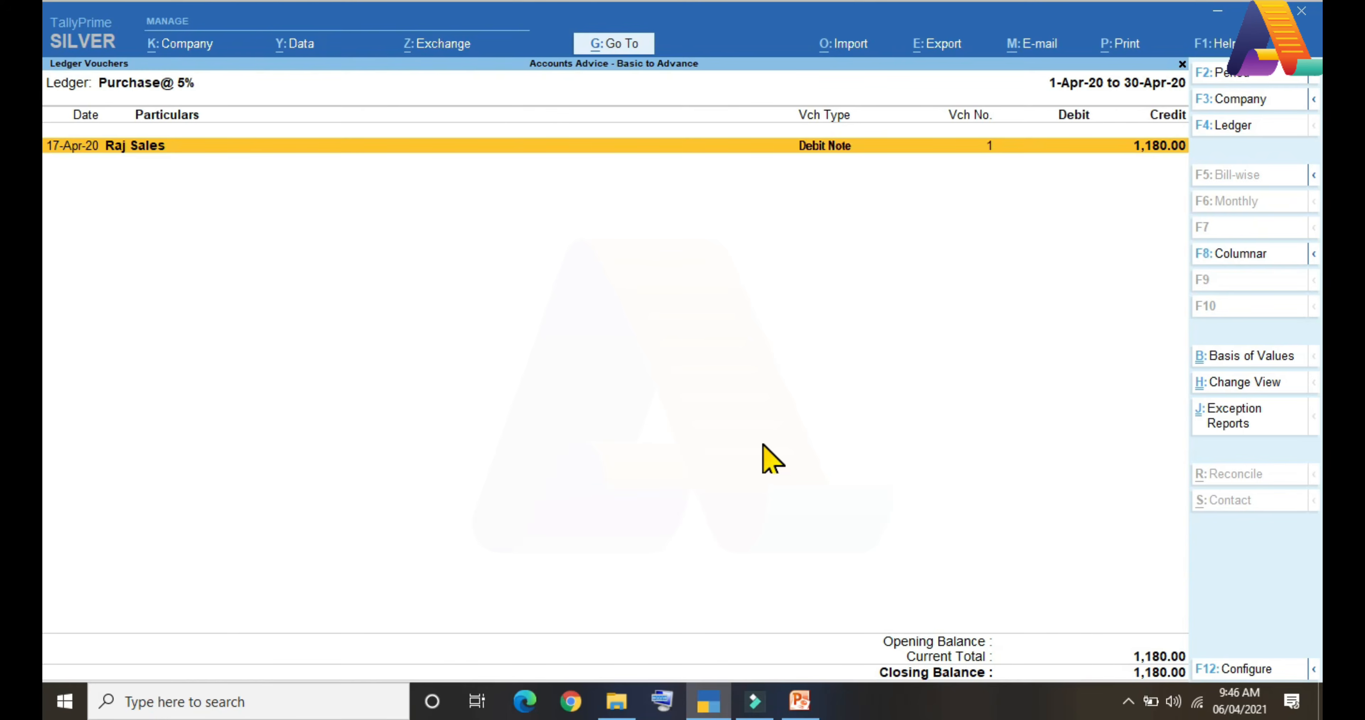
# View the Cancelled Vouchers exception register and open the cancelled purchase voucher dated 15-Apr-20 from it.
pyautogui.press('Escape')
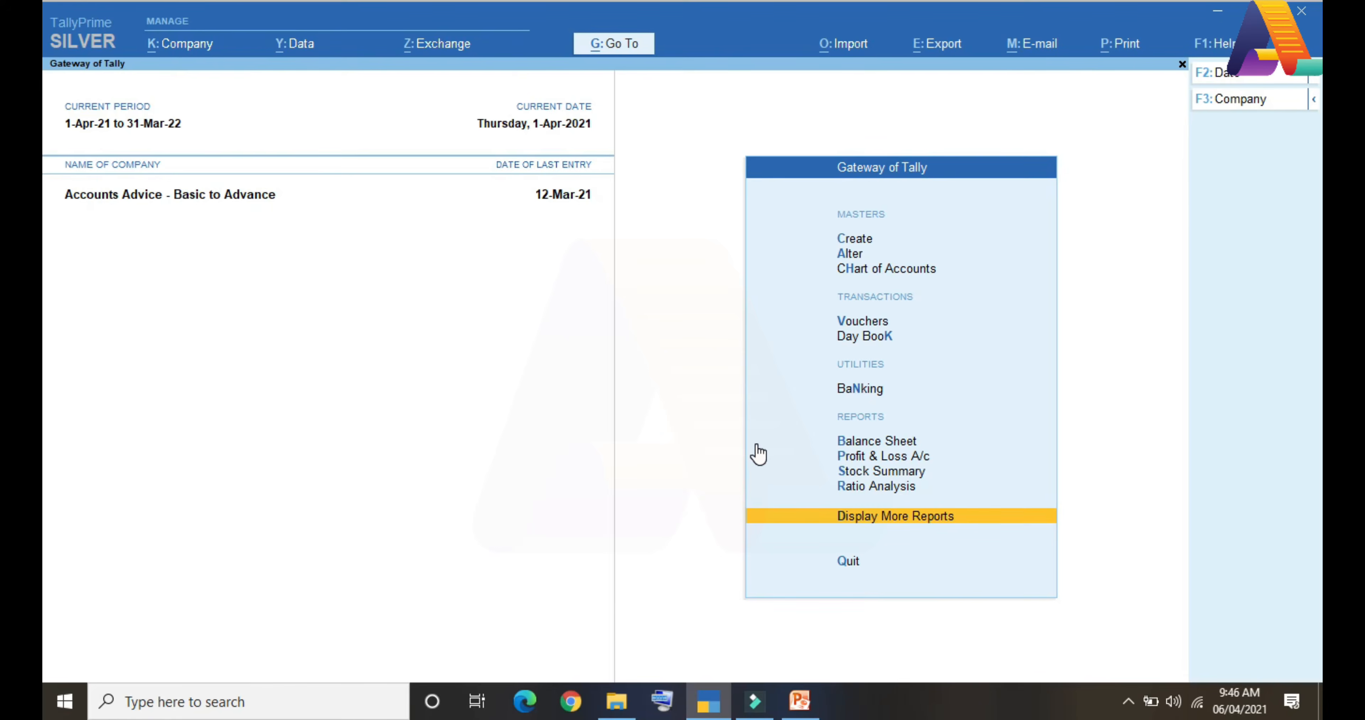
pyautogui.press('Return')
pyautogui.press('x')
pyautogui.press('Down')
pyautogui.press('Down')
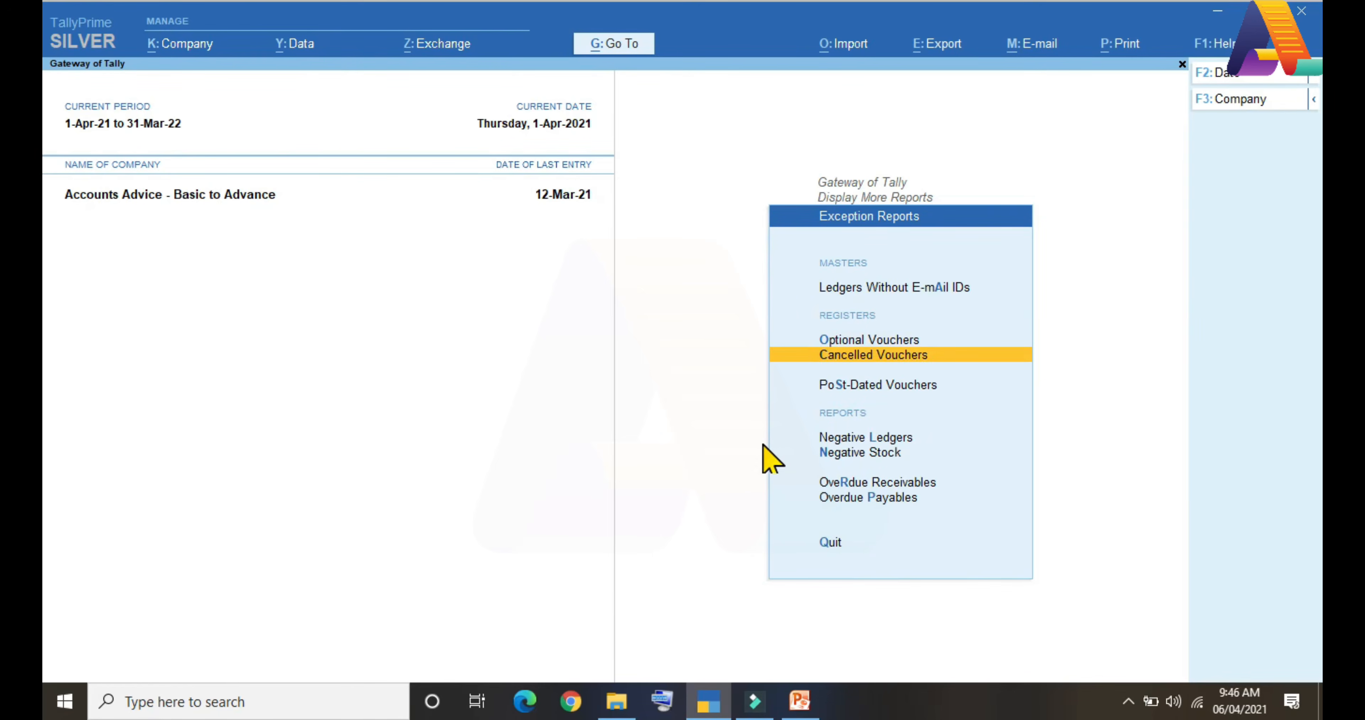
pyautogui.press('Return')
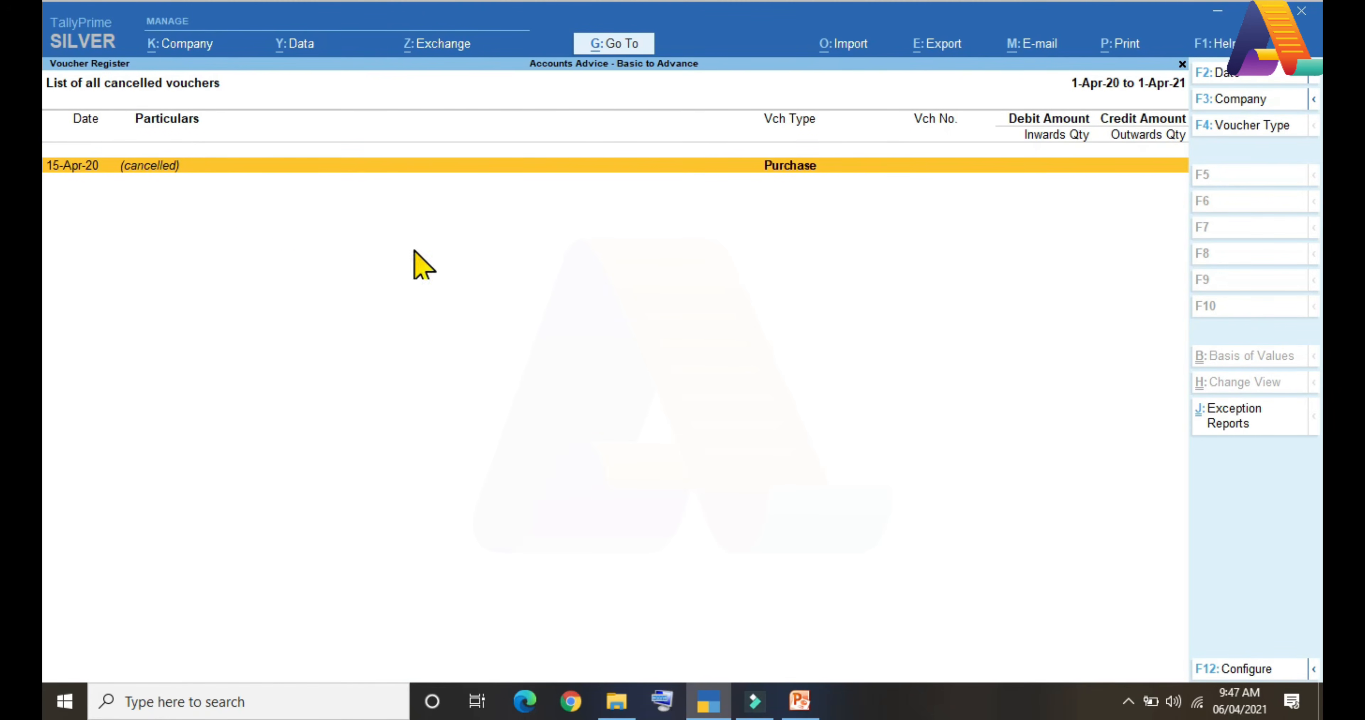
pyautogui.click(216, 169)
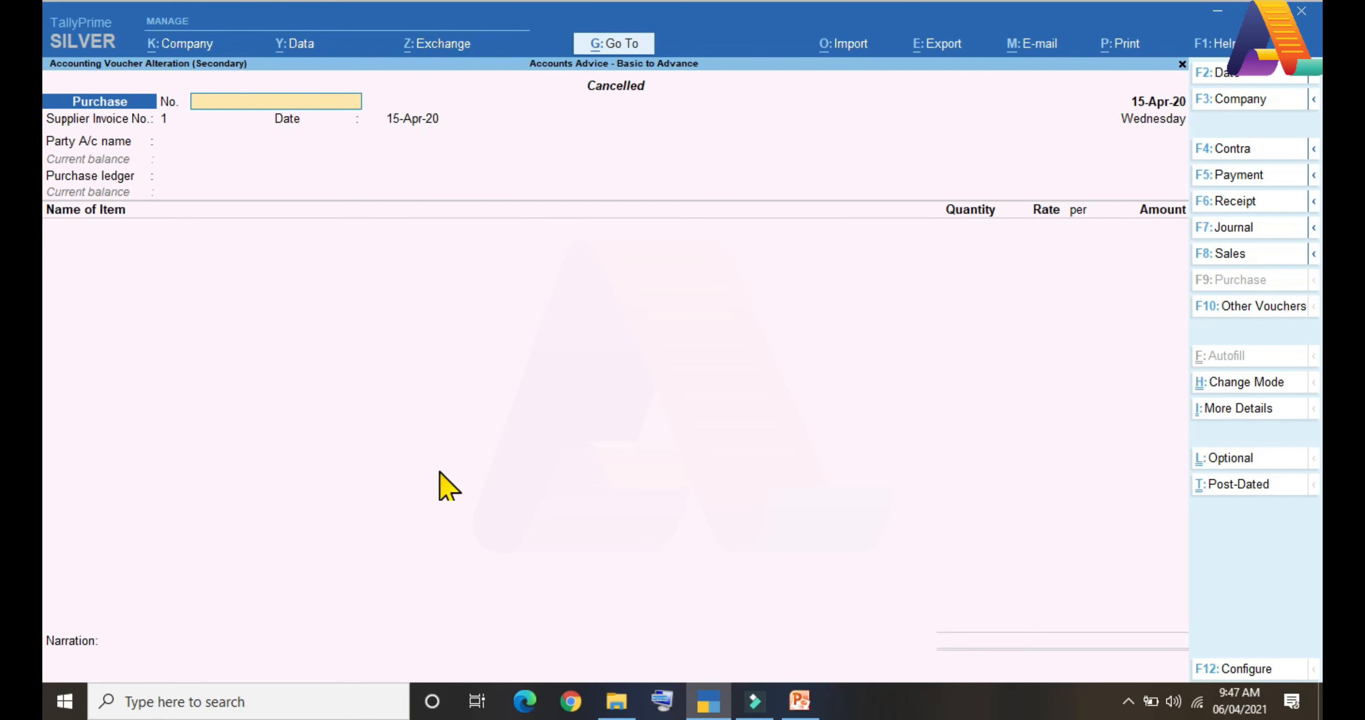
pyautogui.press('Escape')
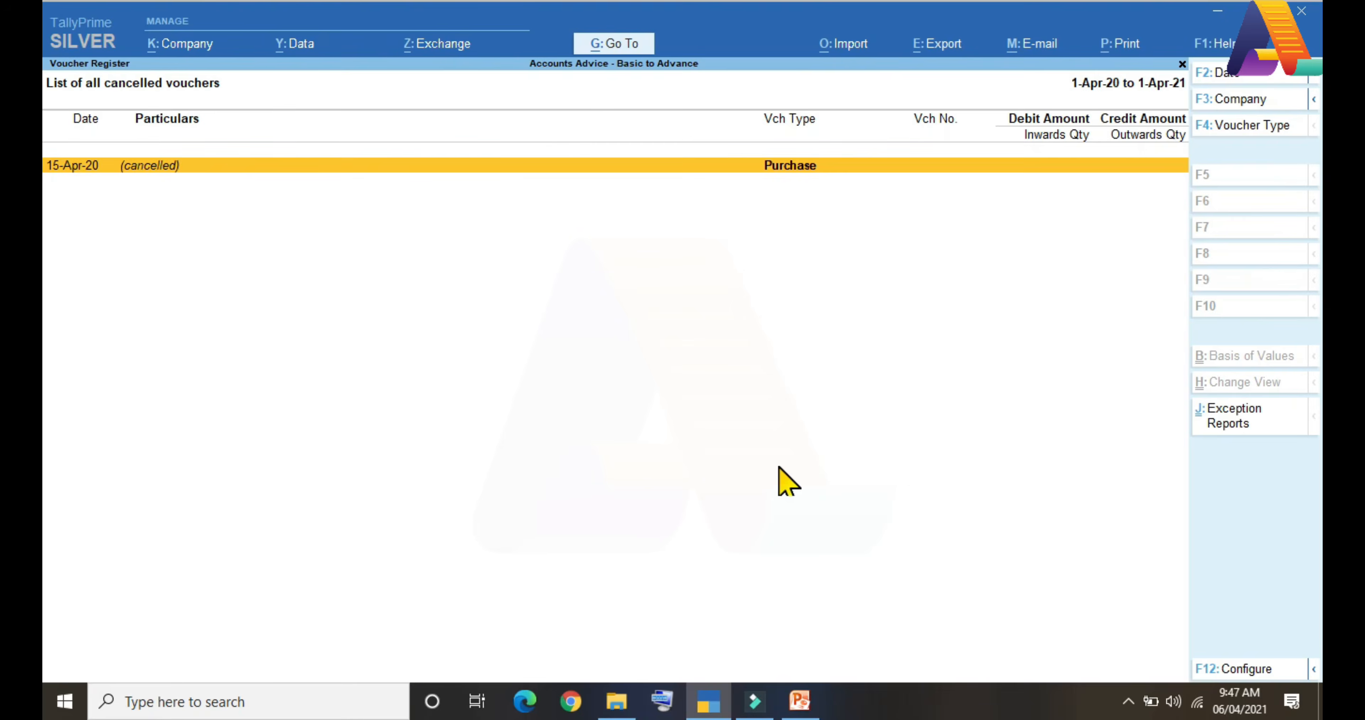
pyautogui.press('Escape')
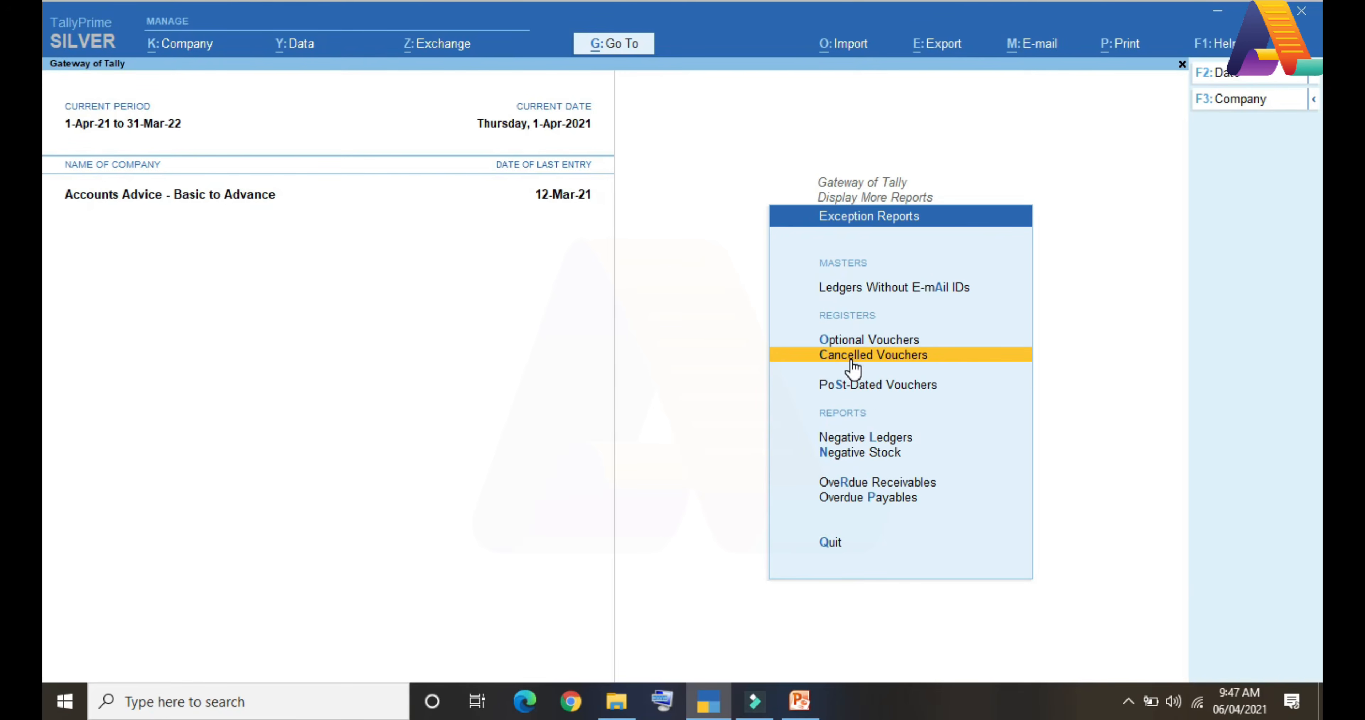
pyautogui.press('Down')
pyautogui.press('Up')
pyautogui.press('Down')
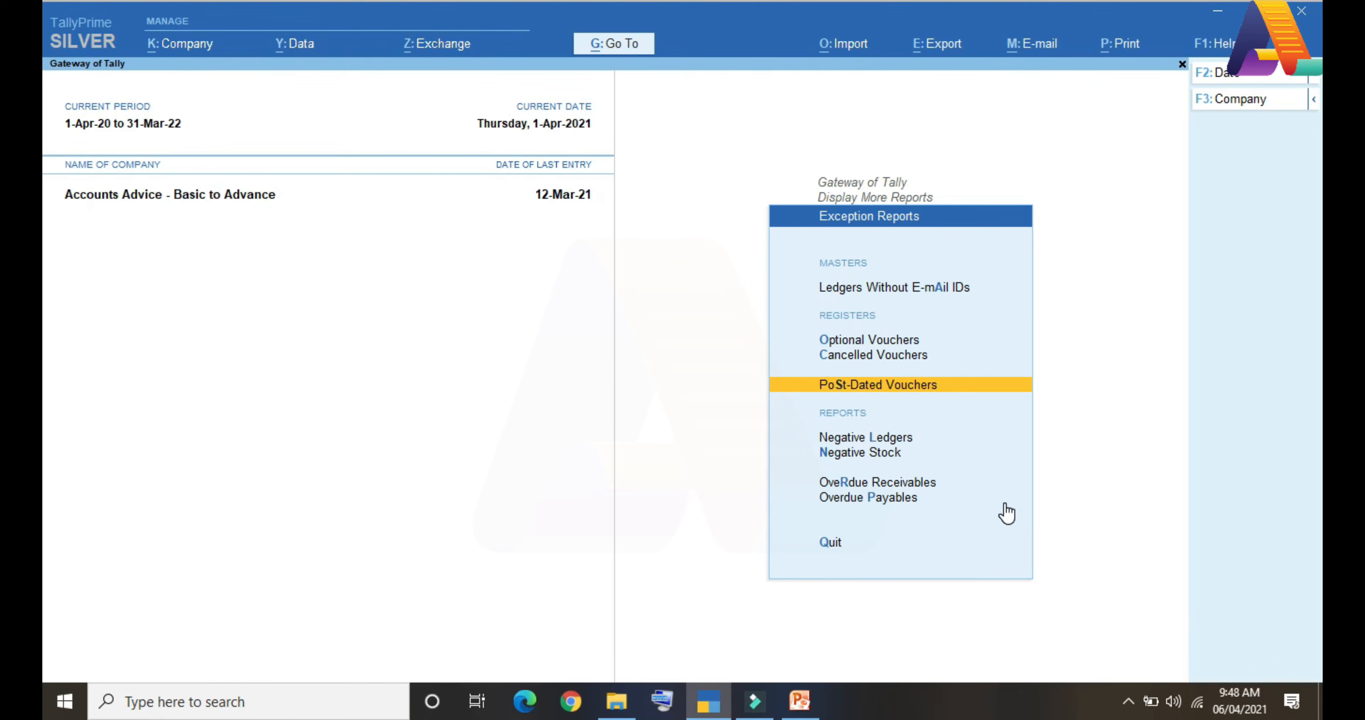
pyautogui.press('Down')
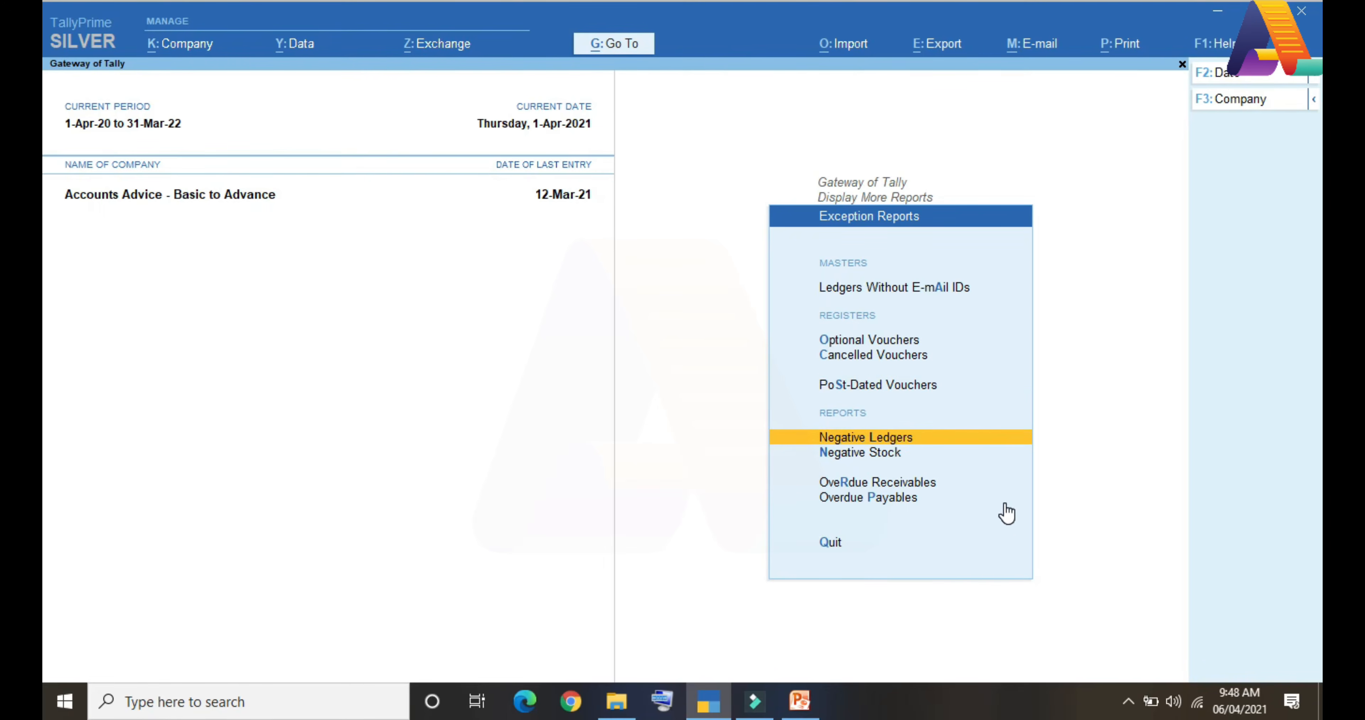
pyautogui.press('Return')
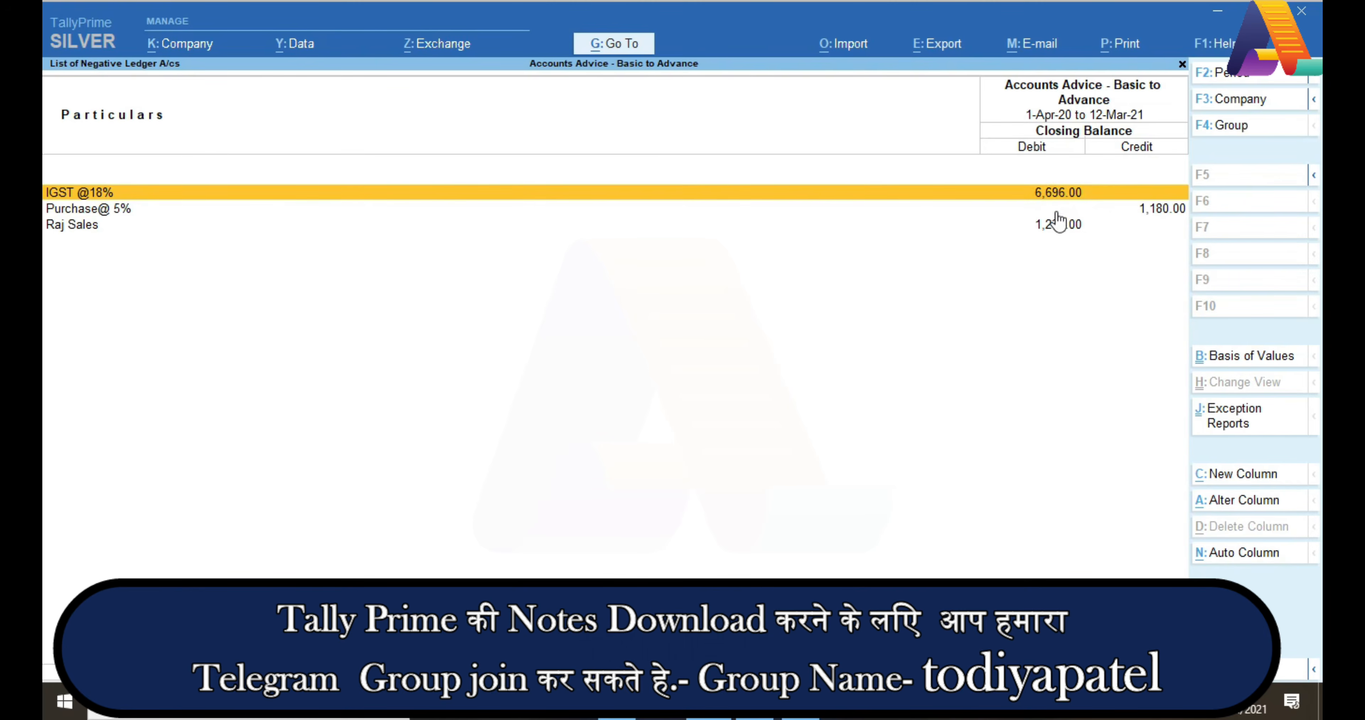
pyautogui.press('Return')
pyautogui.press('Up')
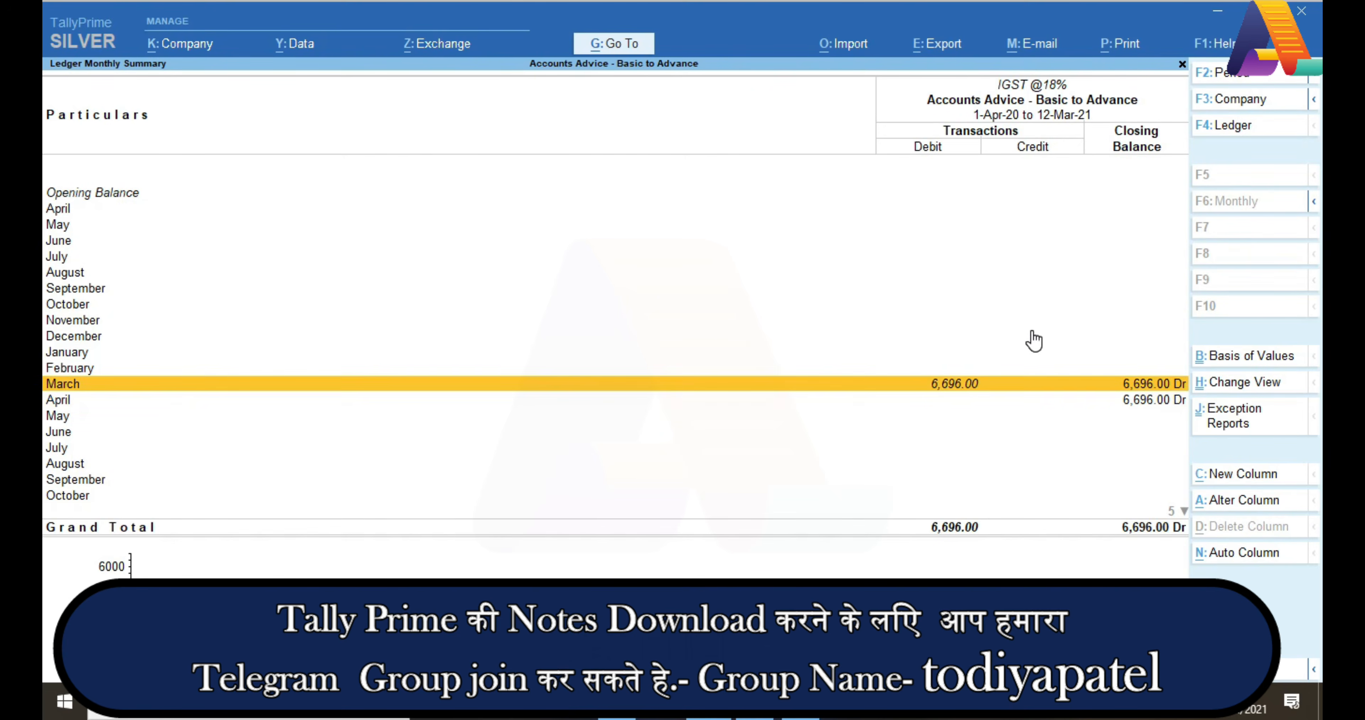
pyautogui.press('Return')
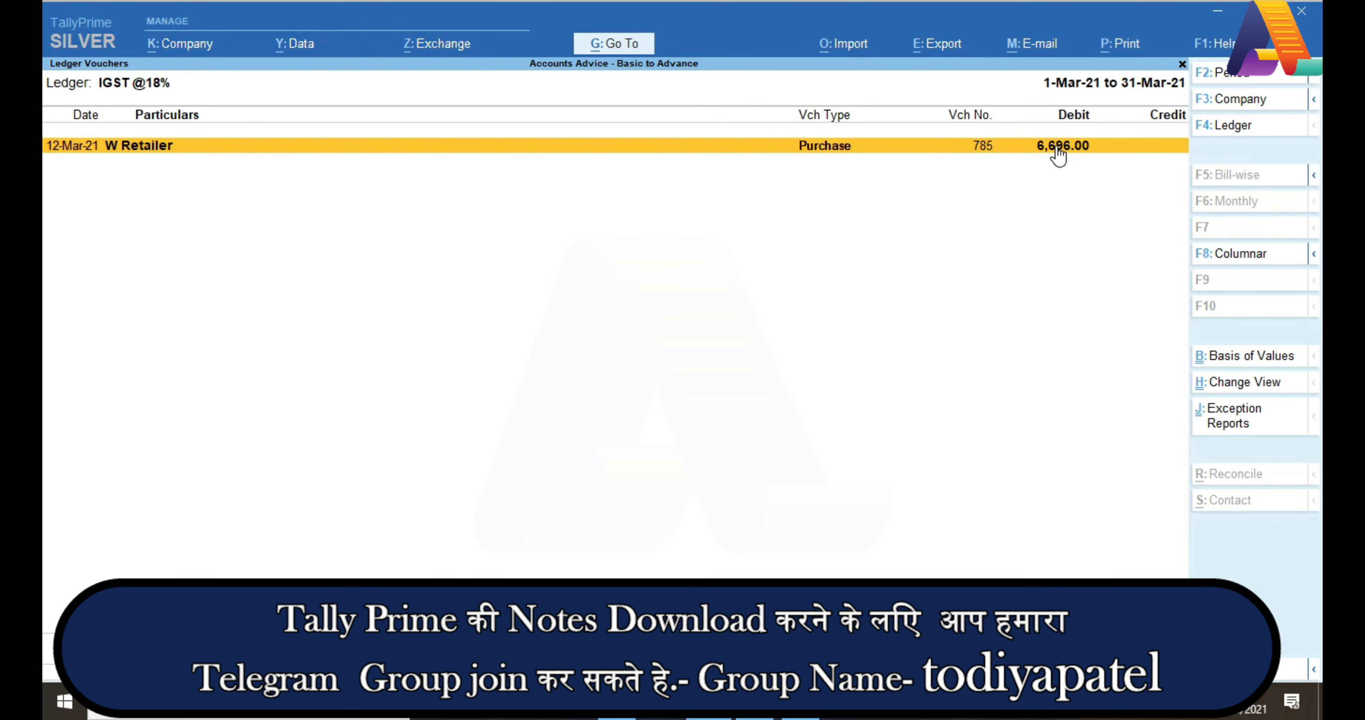
pyautogui.press('Escape')
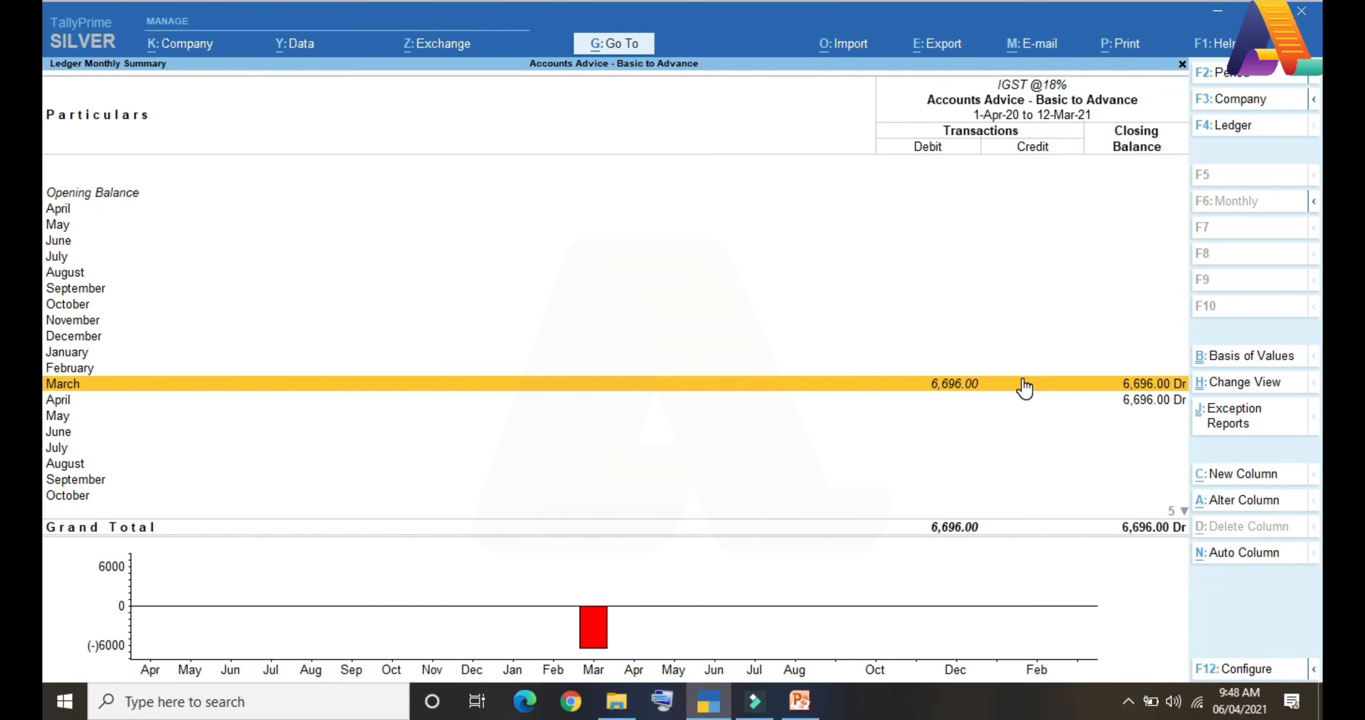
pyautogui.press('Escape')
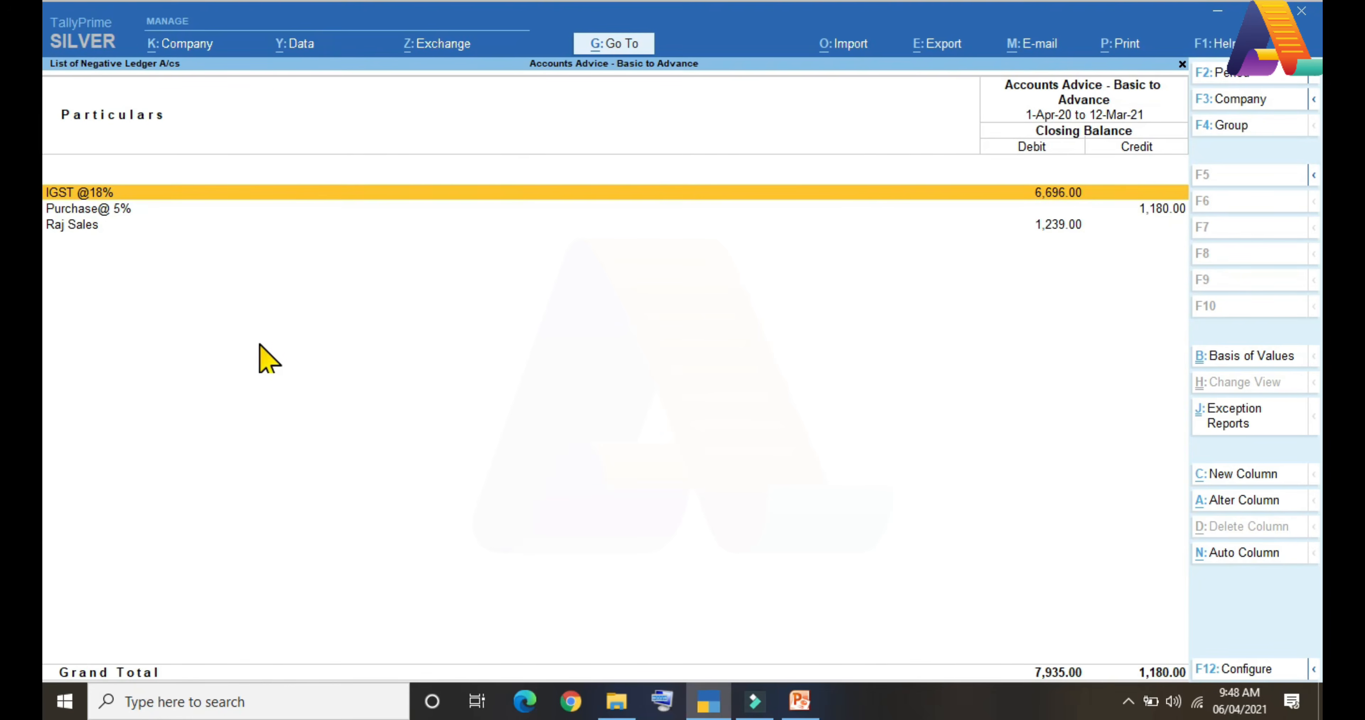
# Drill down from the negative ledgers list to the April 2020 vouchers of the Purchase@ 5% ledger.
pyautogui.press('Down')
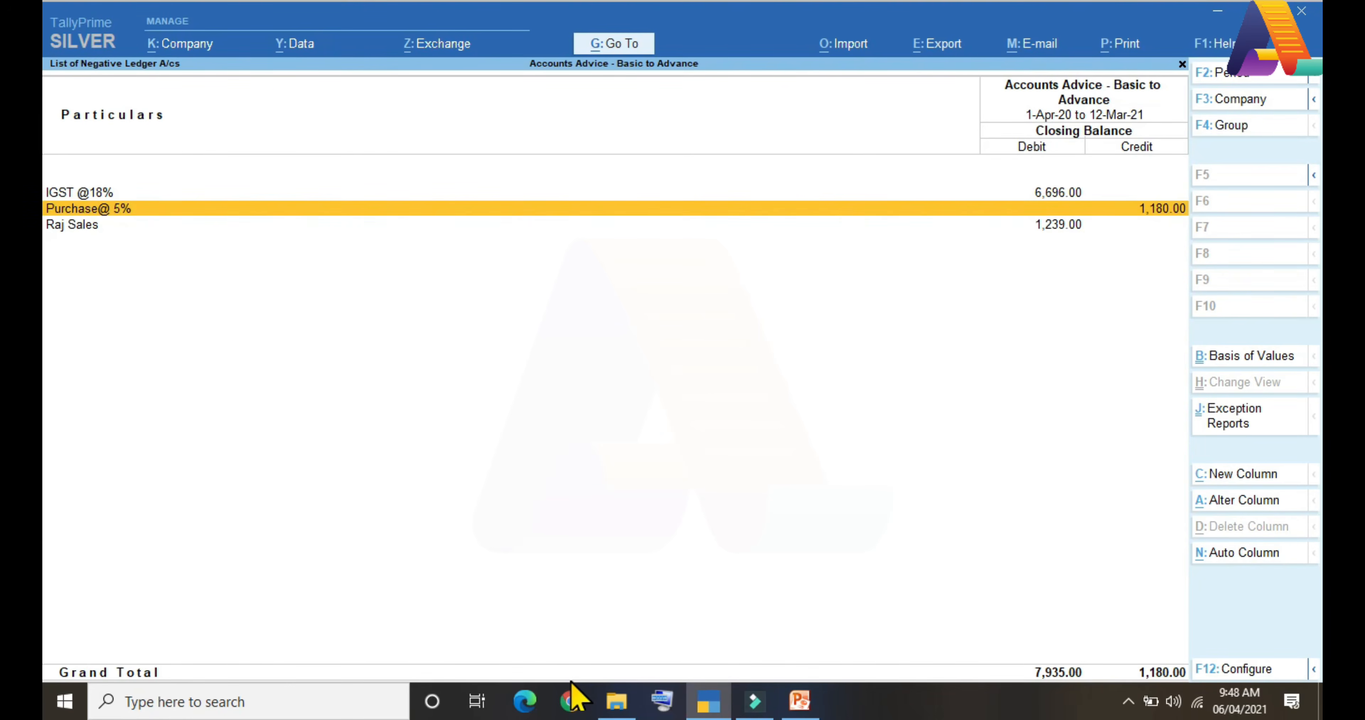
pyautogui.press('Return')
pyautogui.press('Up')
pyautogui.press('Up')
pyautogui.press('Up')
pyautogui.press('Up')
pyautogui.press('Up')
pyautogui.press('Up')
pyautogui.press('Up')
pyautogui.press('Up')
pyautogui.press('Up')
pyautogui.press('Up')
pyautogui.press('Up')
pyautogui.press('Up')
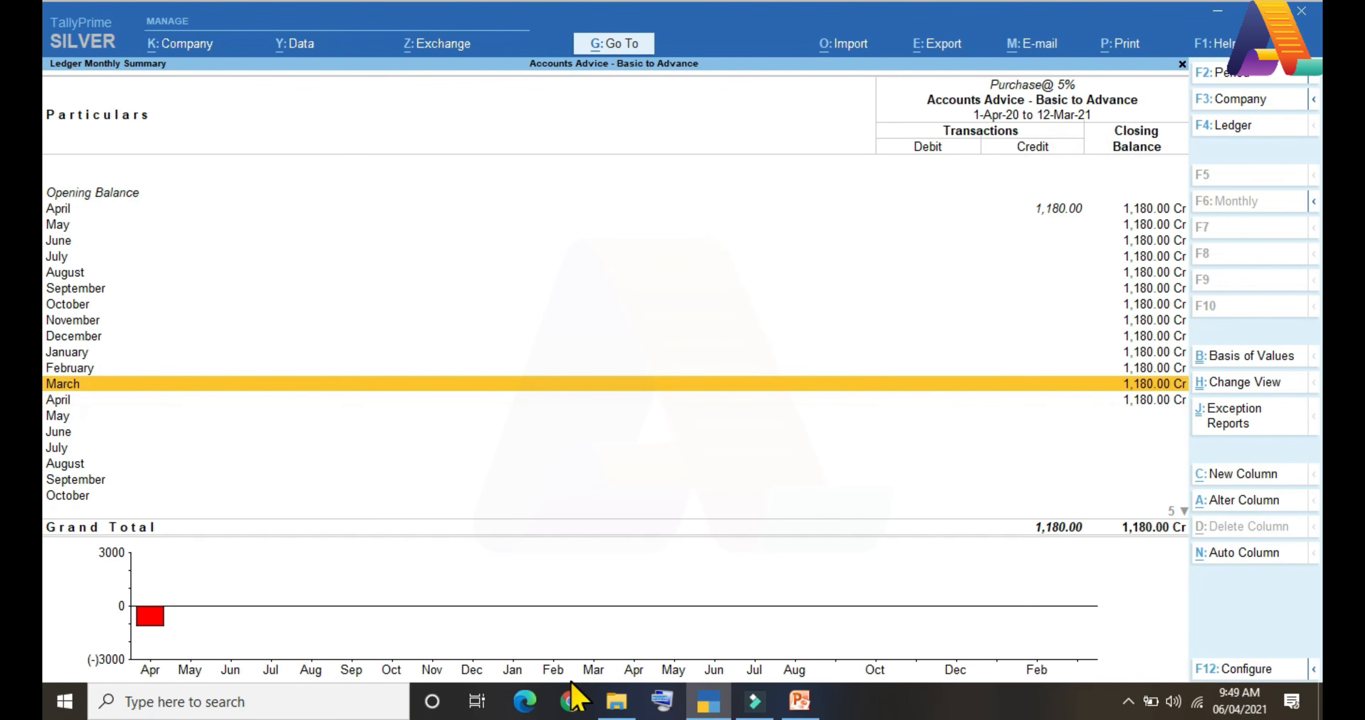
pyautogui.press('Return')
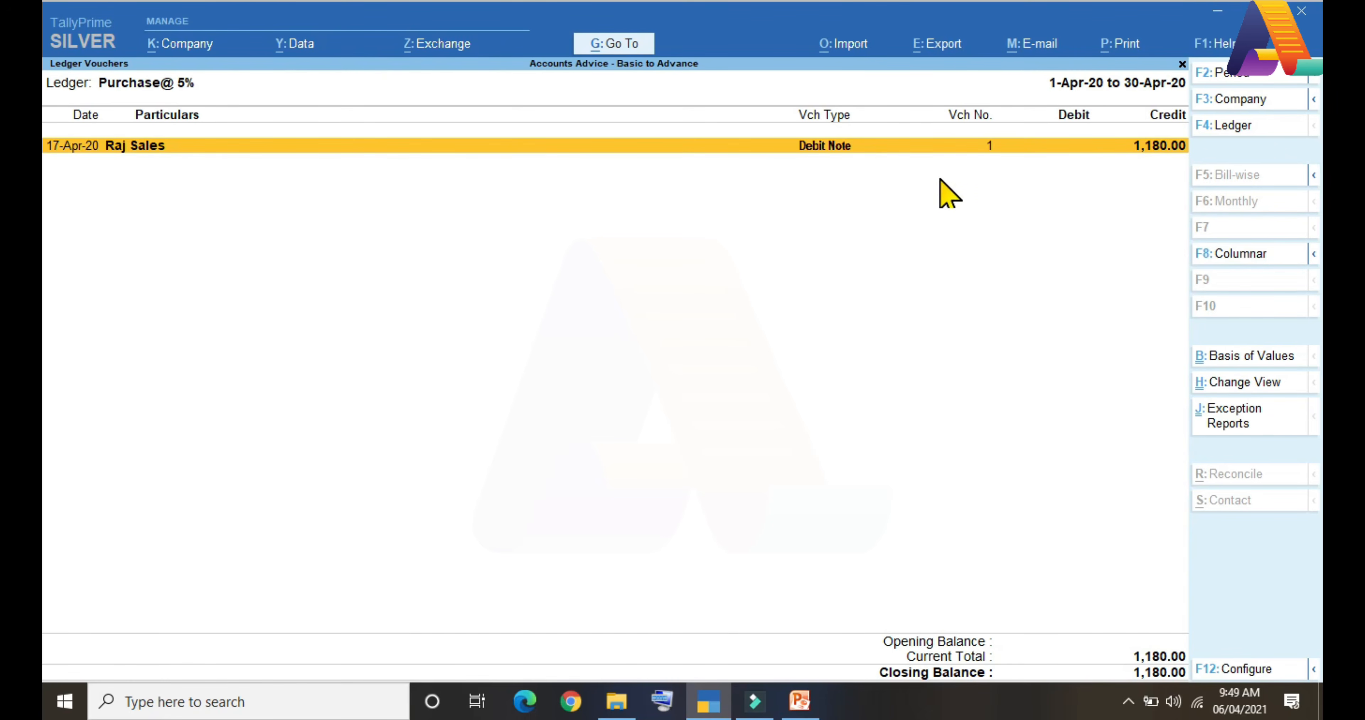
pyautogui.press('Escape')
# Examine the Raj Sales ledger's April 2020 vouchers from the negative ledgers list, and leave the report.
pyautogui.press('Down')
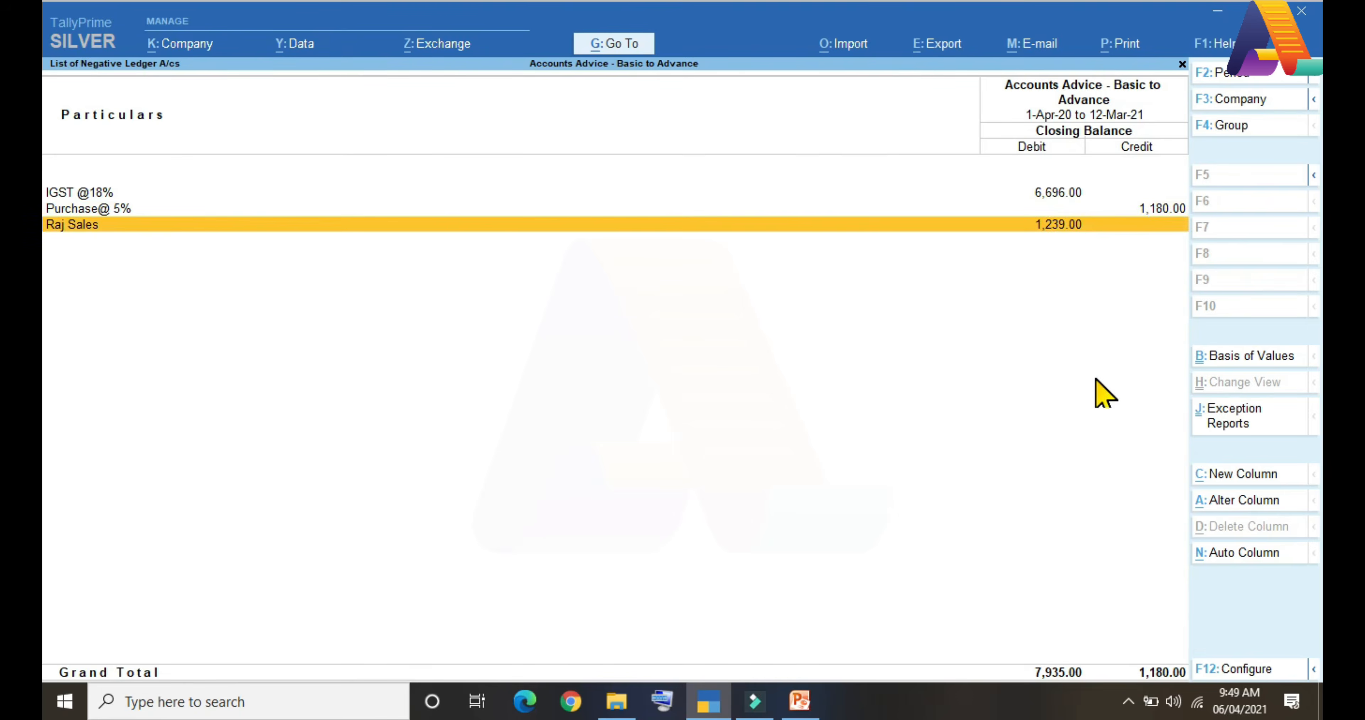
pyautogui.press('Return')
pyautogui.press('Up')
pyautogui.press('Up')
pyautogui.press('Up')
pyautogui.press('Up')
pyautogui.press('Up')
pyautogui.press('Up')
pyautogui.press('Up')
pyautogui.press('Up')
pyautogui.press('Up')
pyautogui.press('Up')
pyautogui.press('Up')
pyautogui.press('Up')
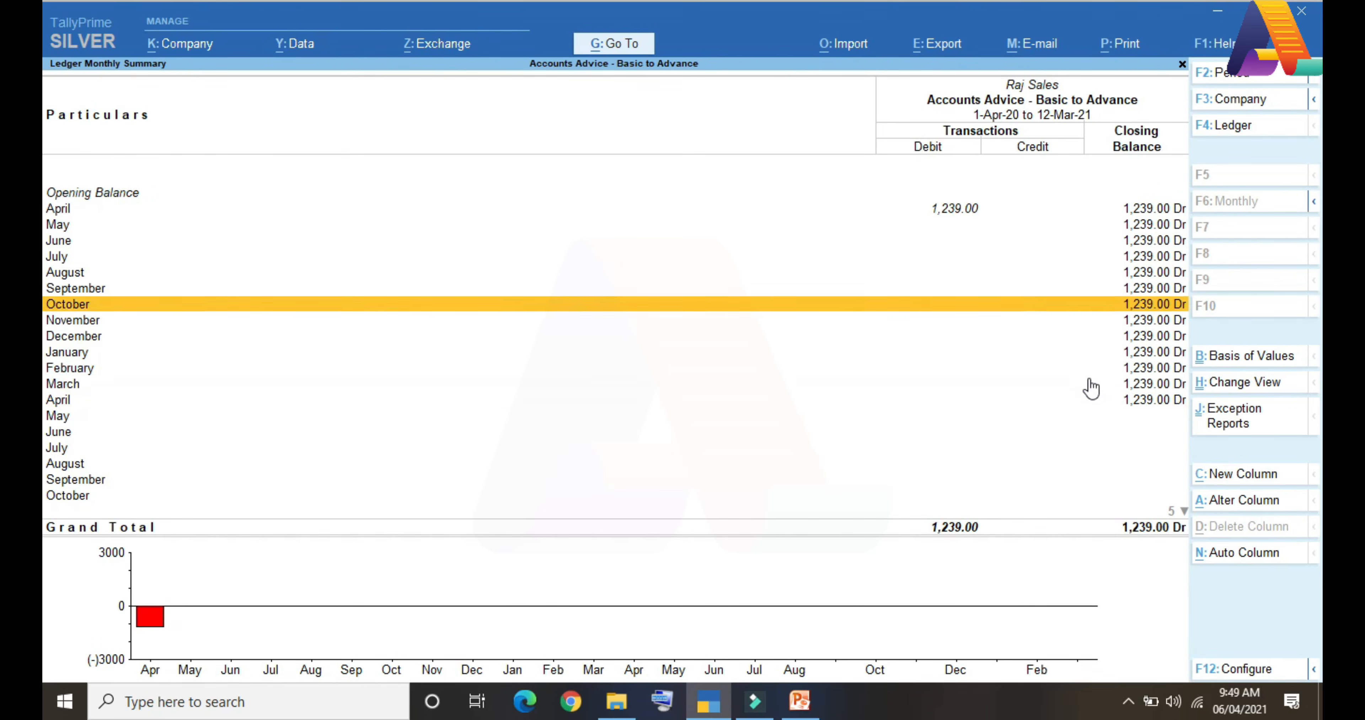
pyautogui.press('Return')
pyautogui.press('BackSpace')
pyautogui.press('Escape')
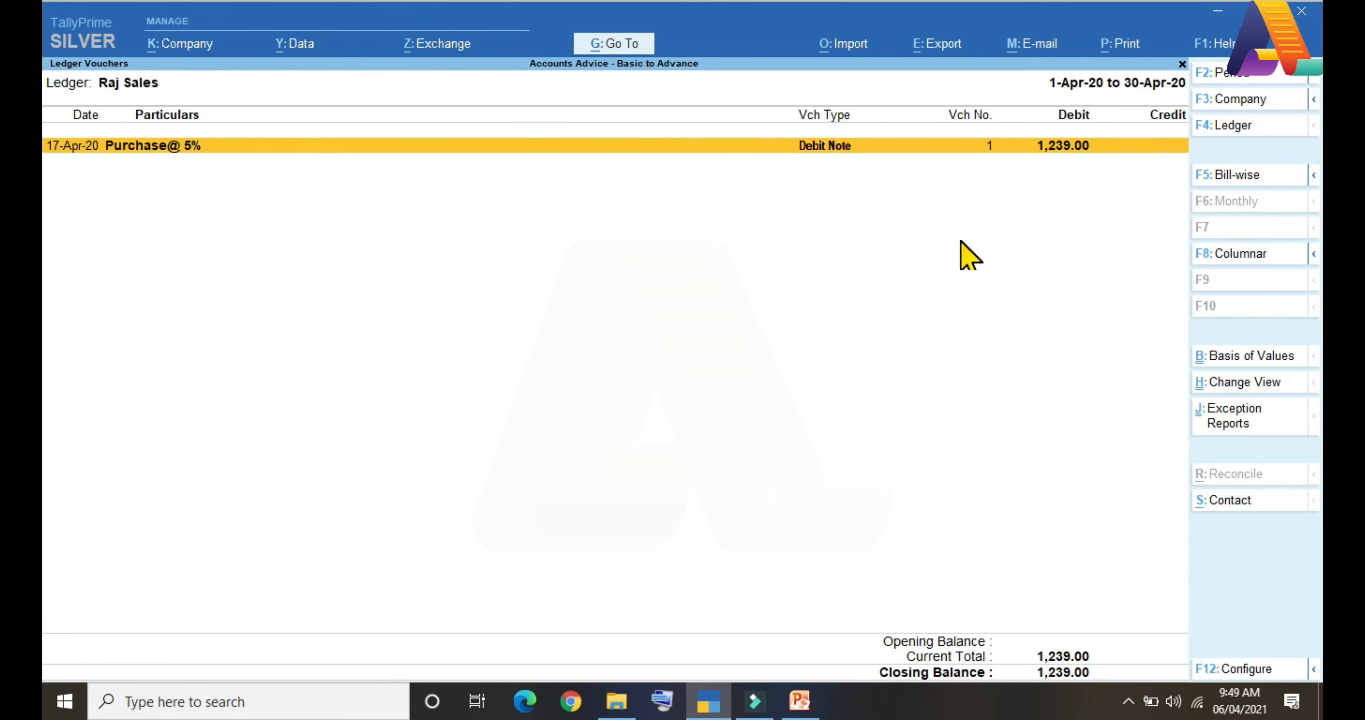
pyautogui.press('Escape')
pyautogui.press('Up')
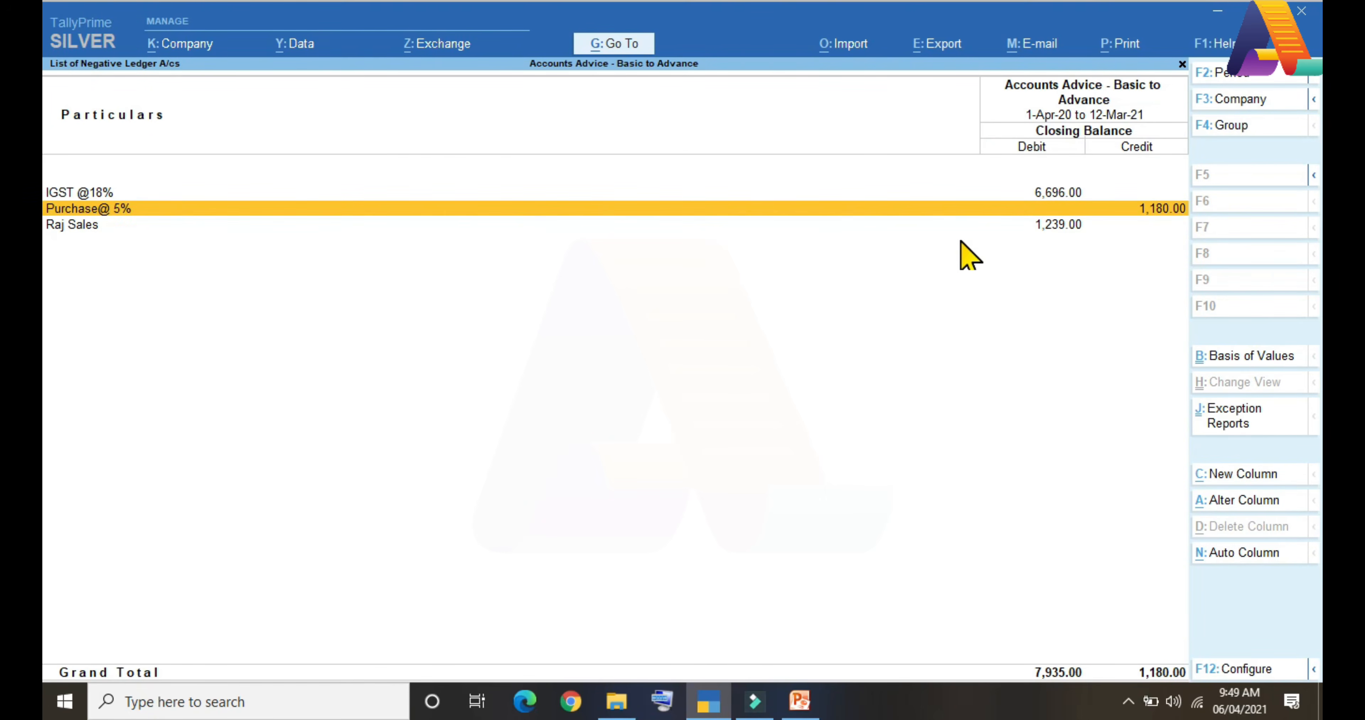
pyautogui.press('Down')
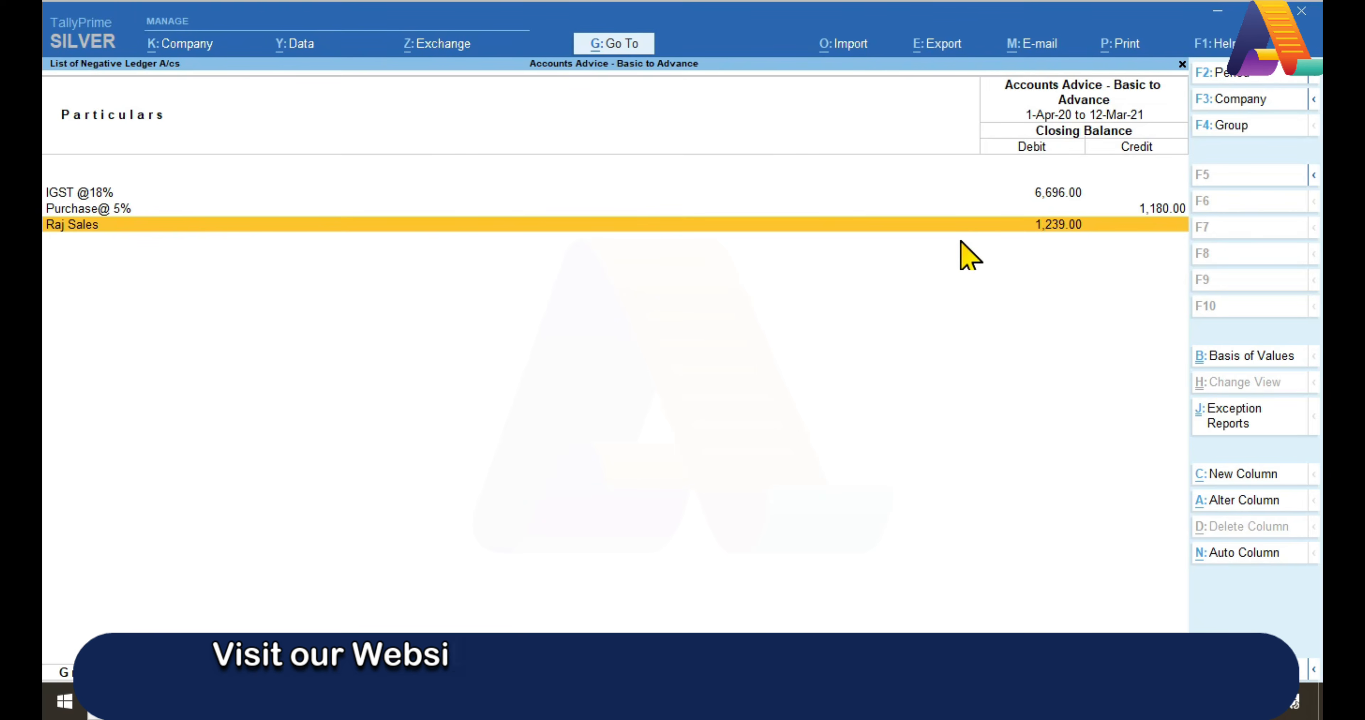
pyautogui.press('Escape')
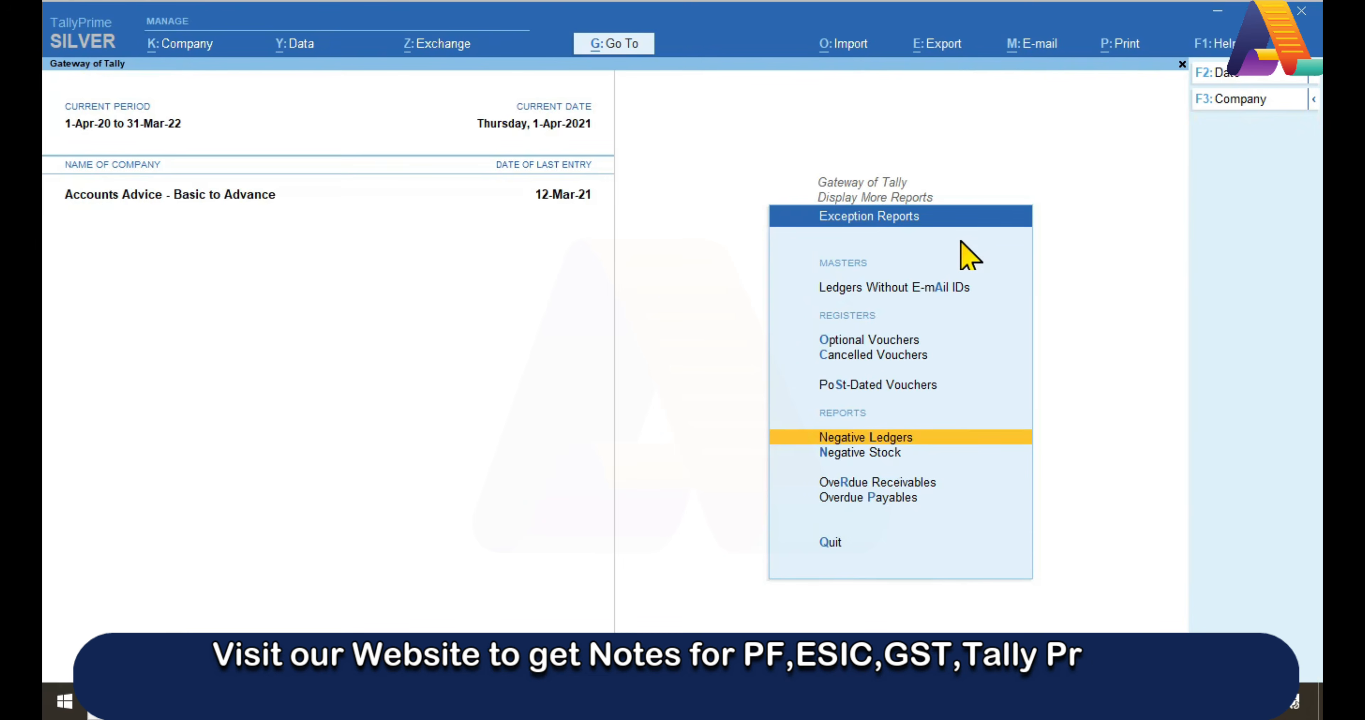
# View the Negative Stock exception report and check the monthly summary of Gemini Sunflower Oil 1Ltr for April.
pyautogui.press('Down')
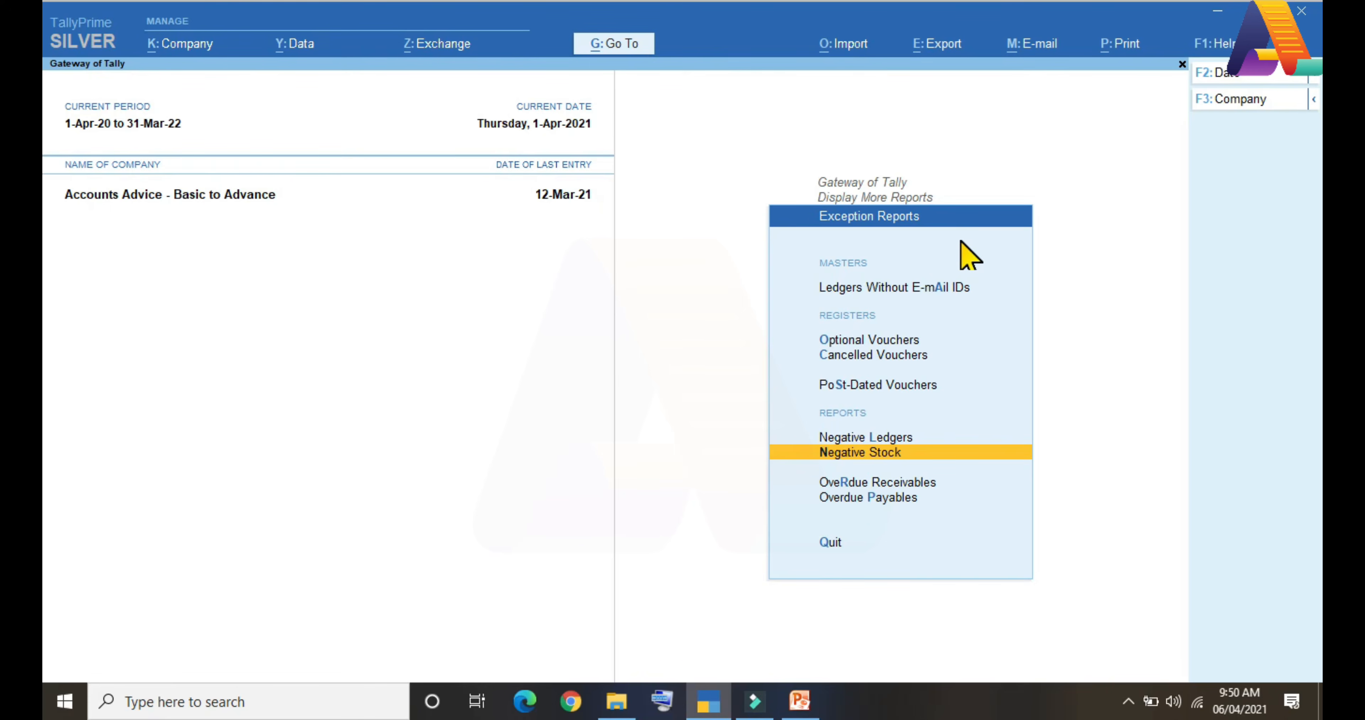
pyautogui.press('Return')
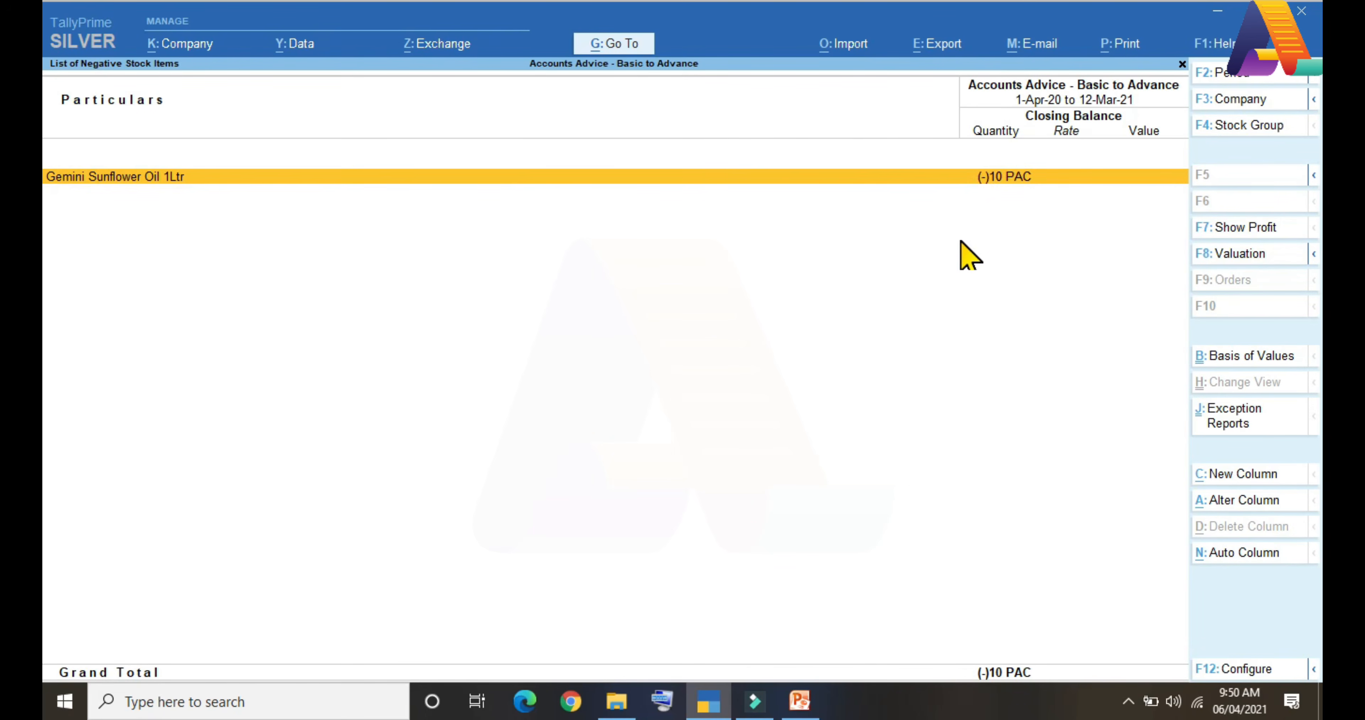
pyautogui.press('Return')
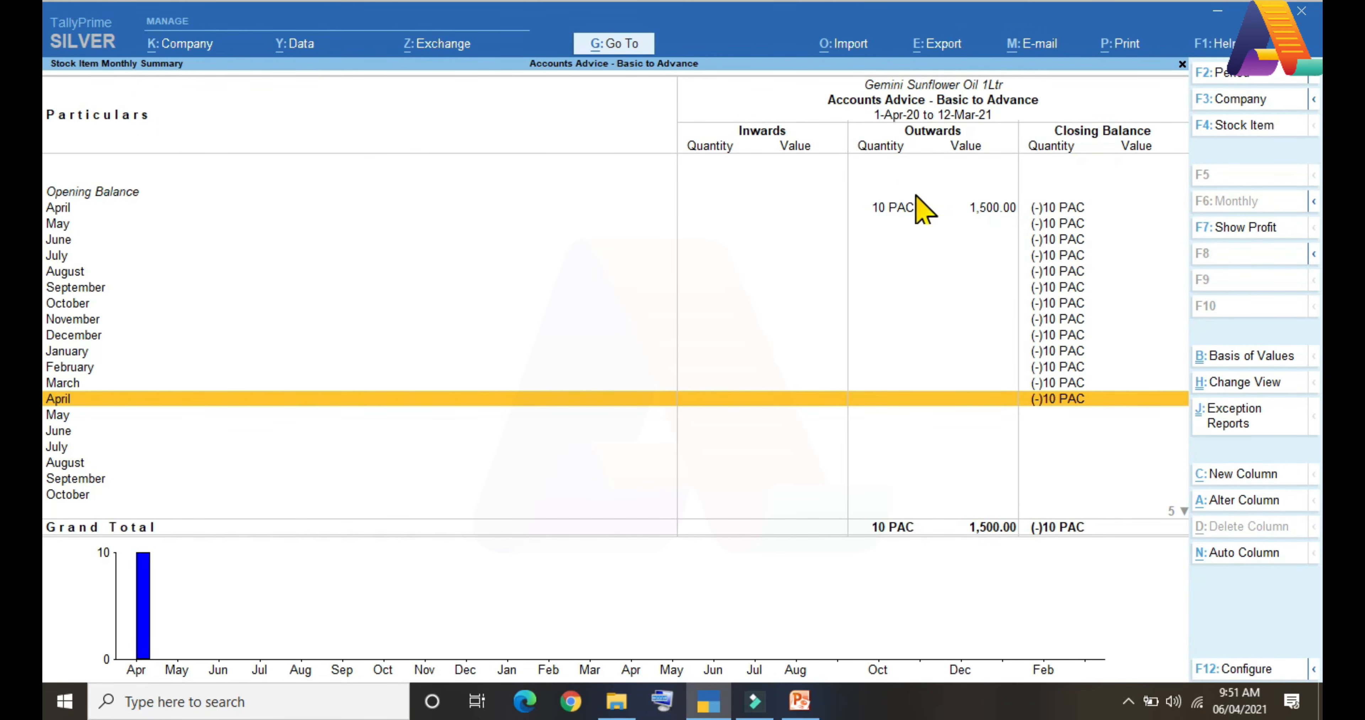
pyautogui.click(900, 207)
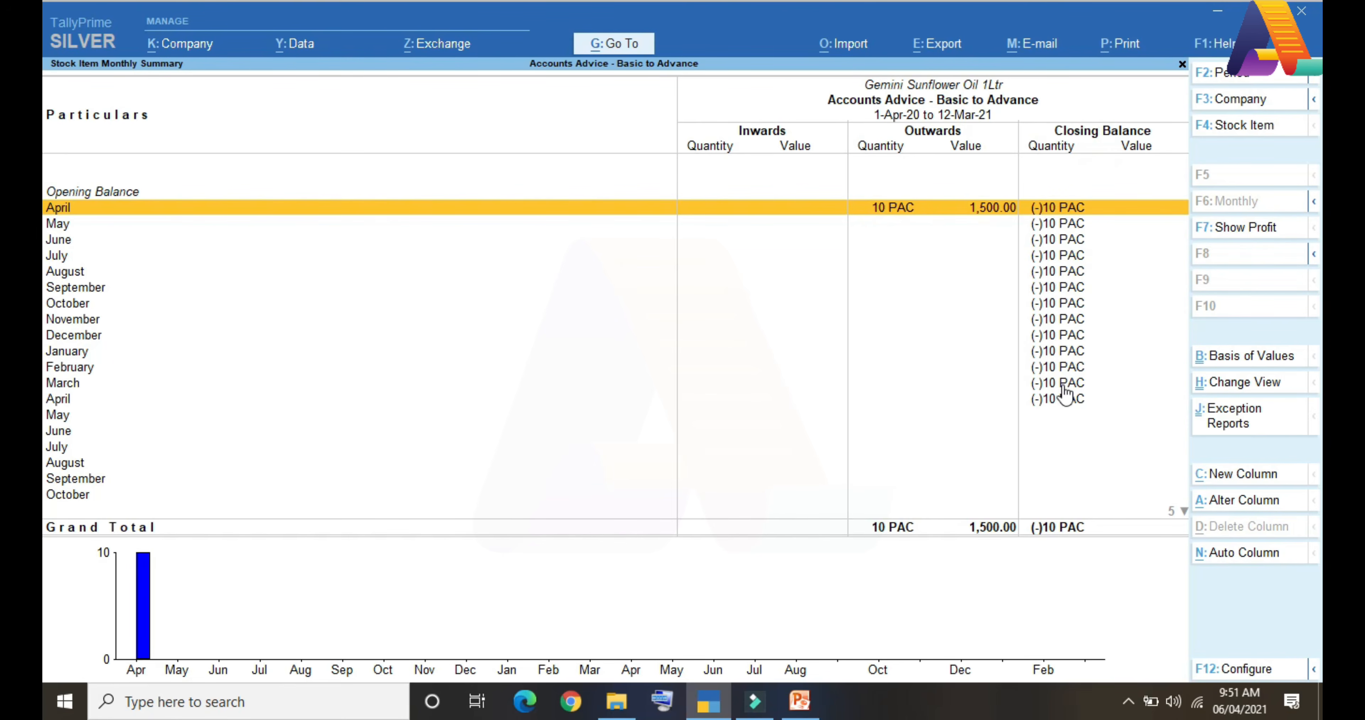
pyautogui.press('Escape')
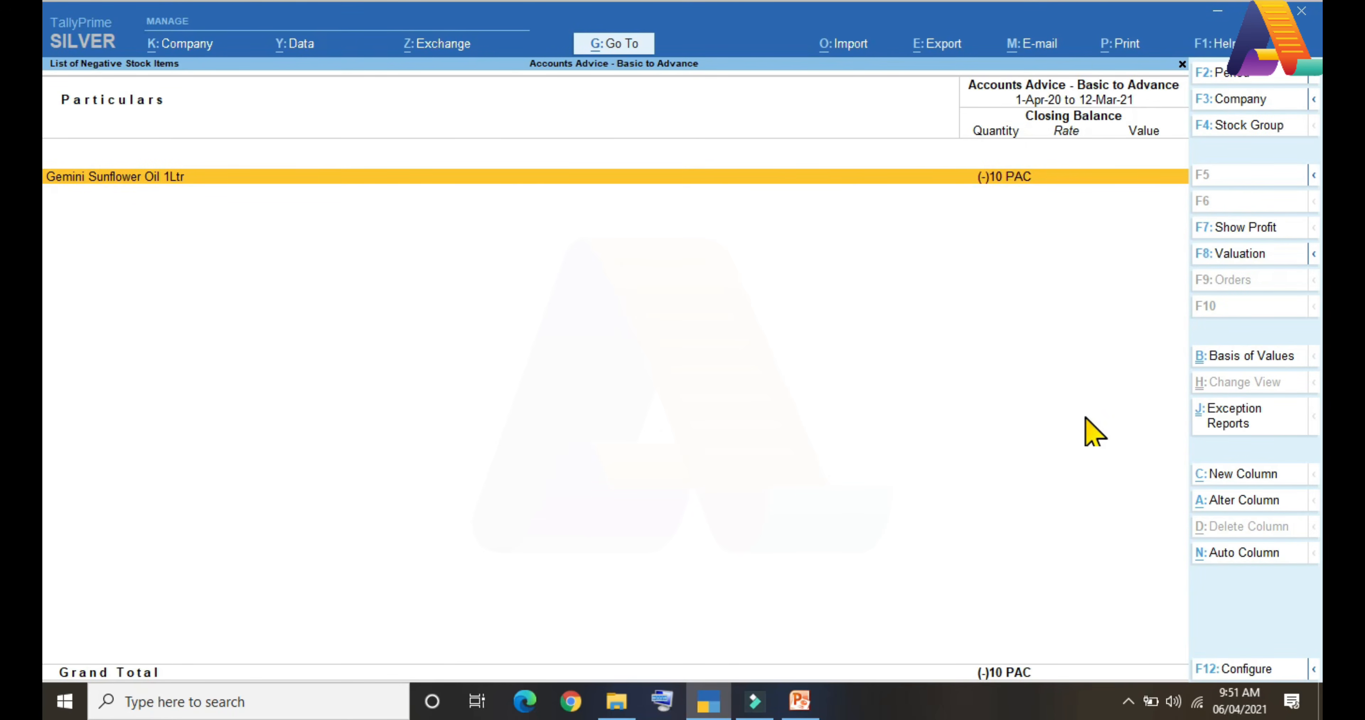
pyautogui.press('Escape')
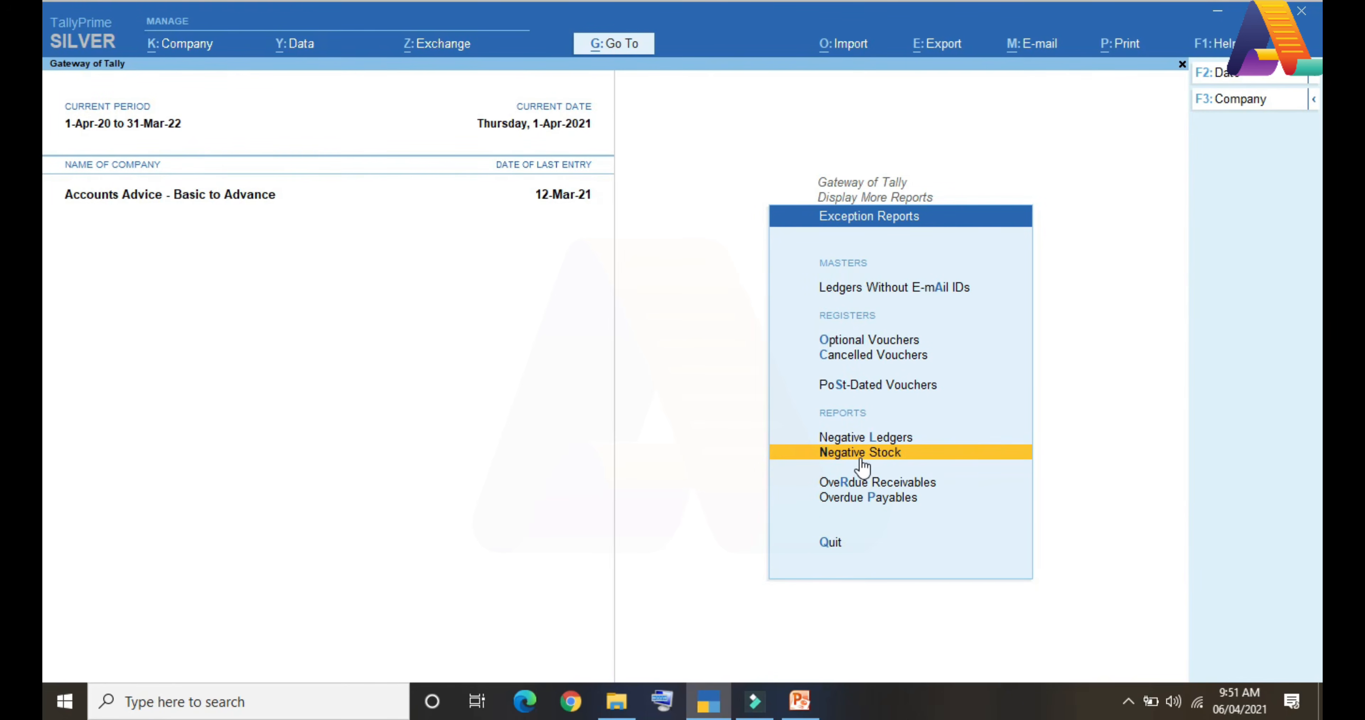
# View the Overdue Receivables exception report in detailed format, showing the voucher and item behind the Raj Sales bill.
pyautogui.click(931, 481)
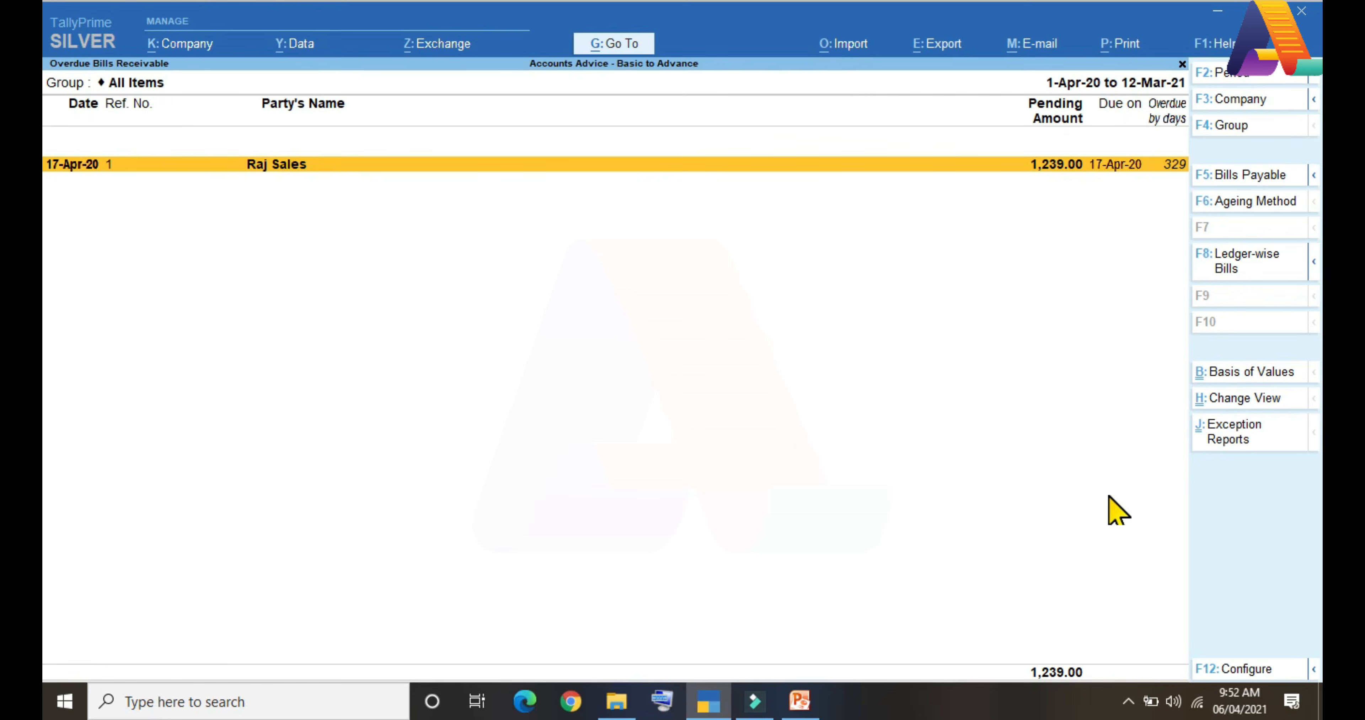
pyautogui.hotkey('alt', 'F5')
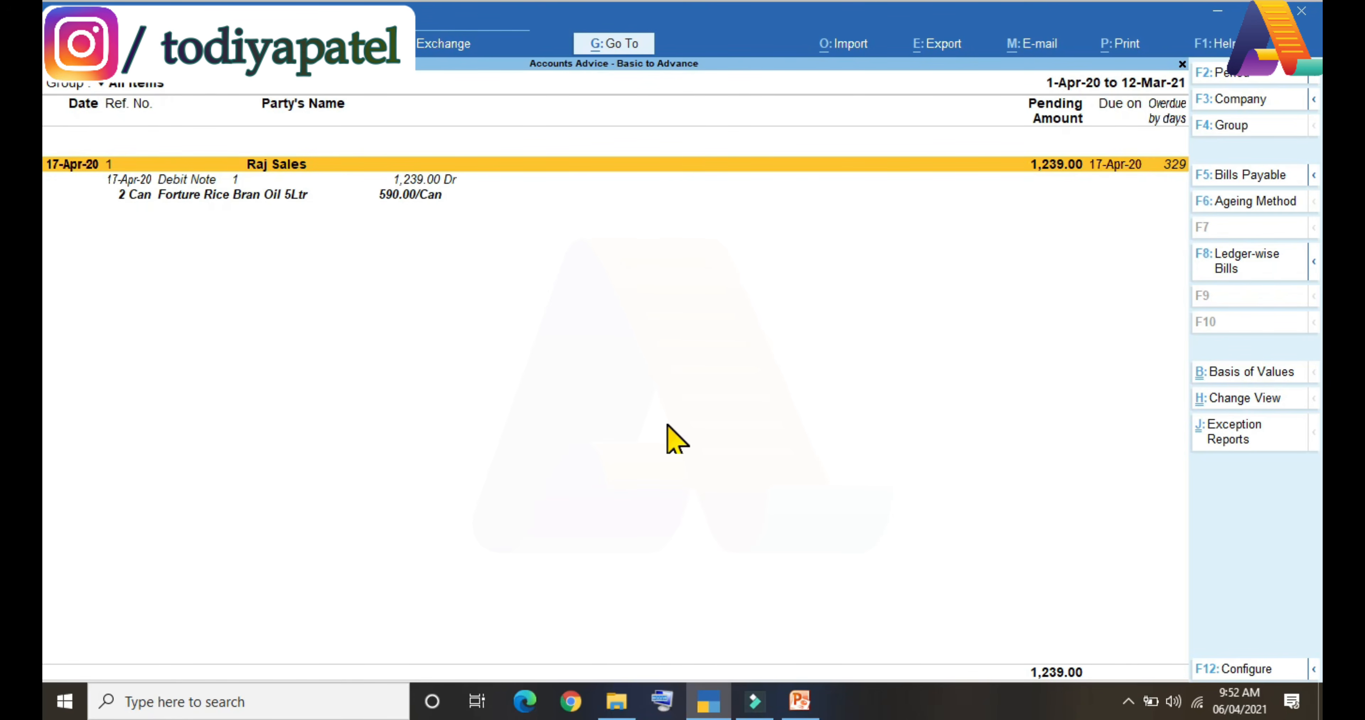
pyautogui.press('Escape')
# Review the Overdue Payables exception report and return to the list of exception reports.
pyautogui.press('Down')
pyautogui.press('Return')
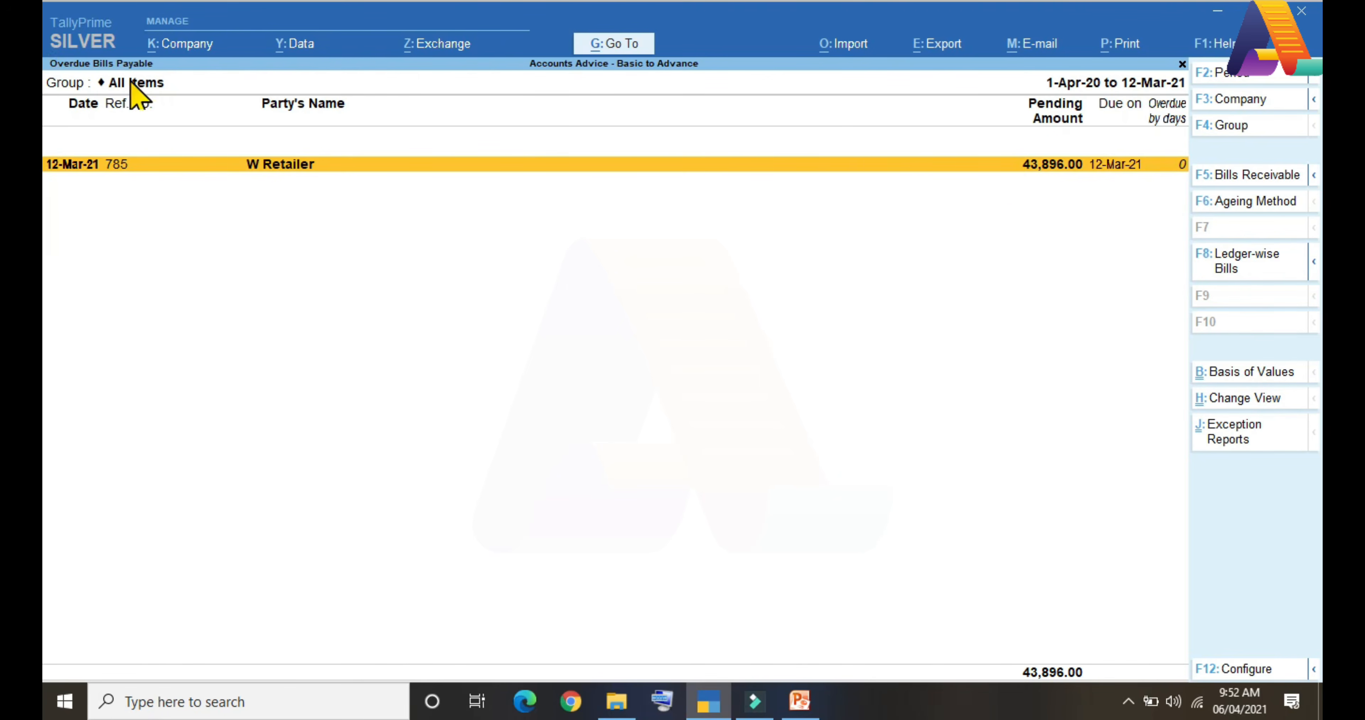
pyautogui.press('Escape')
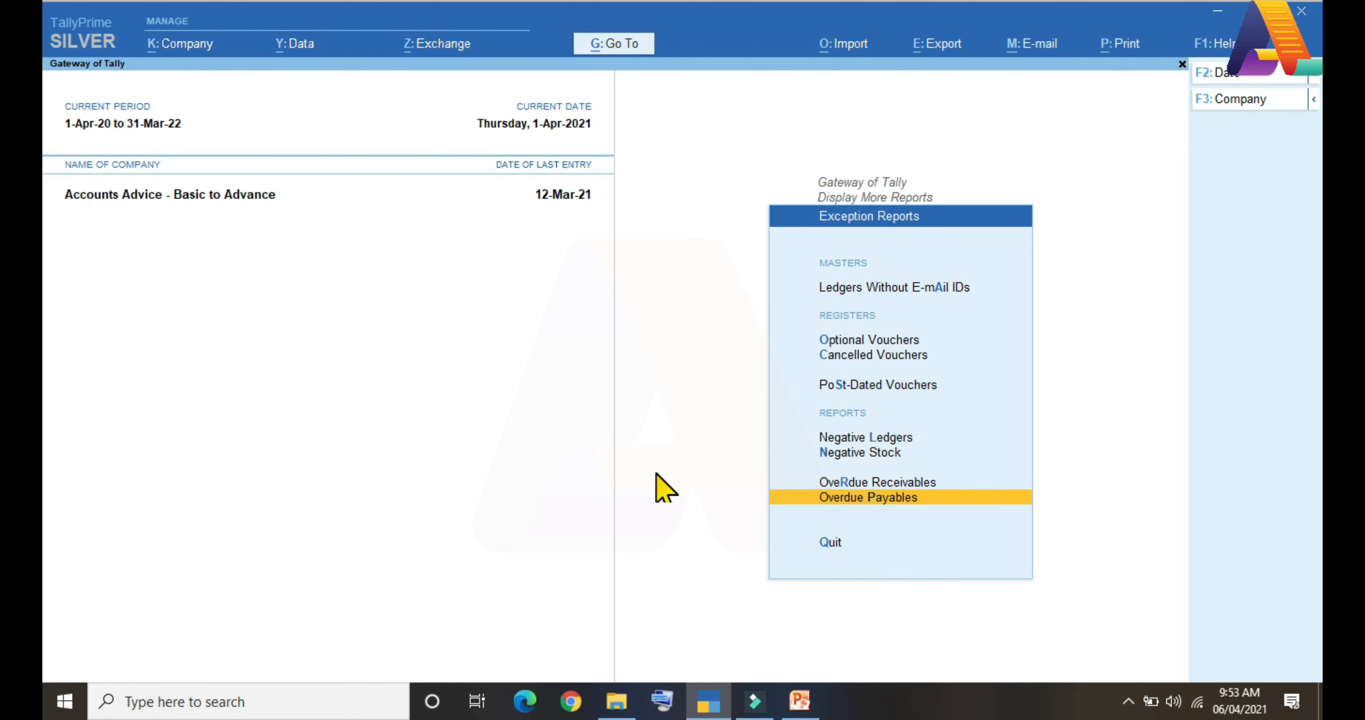
pyautogui.press('Return')
pyautogui.press('Escape')
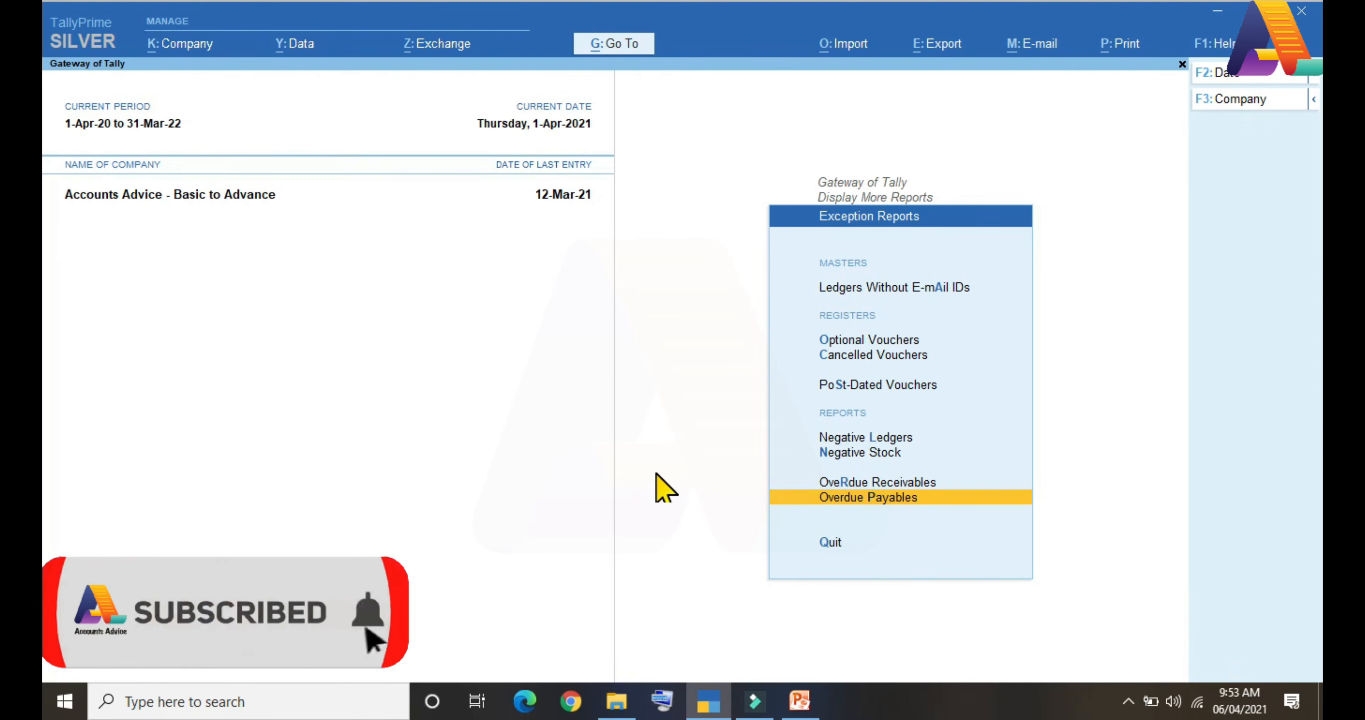
pyautogui.press('Up')
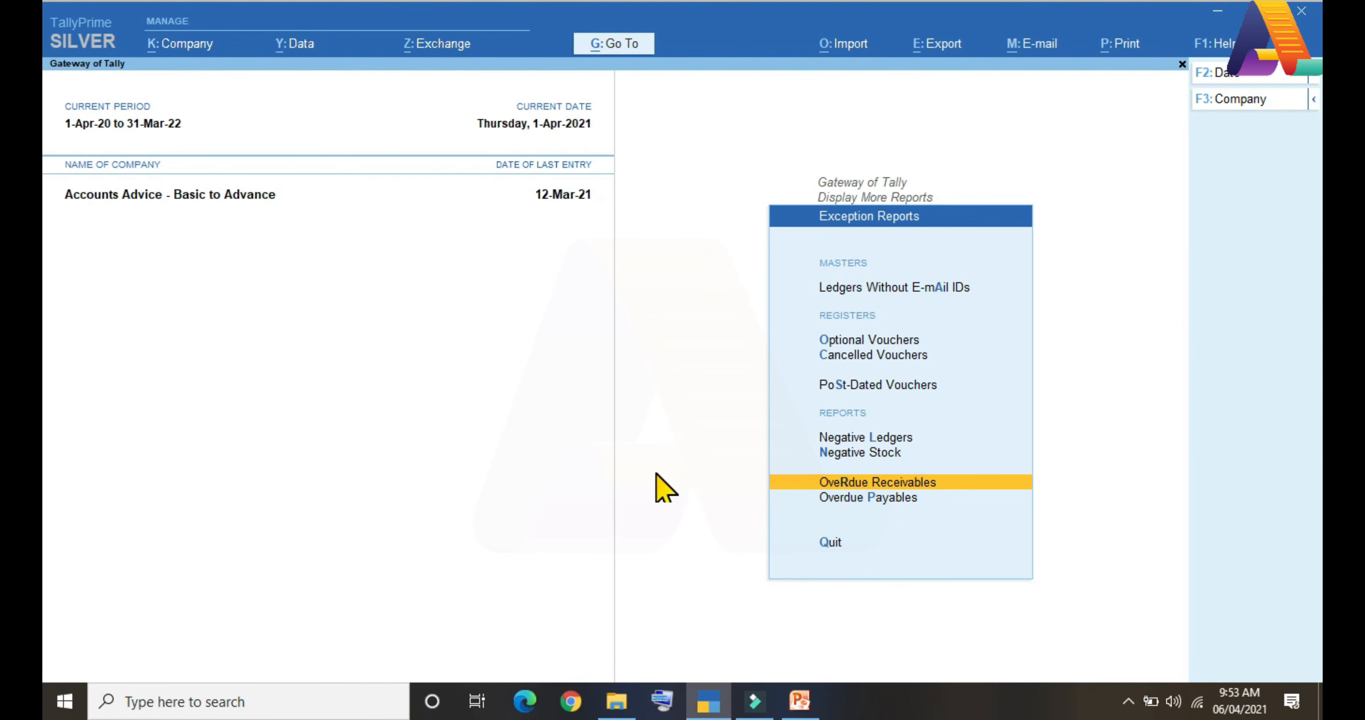